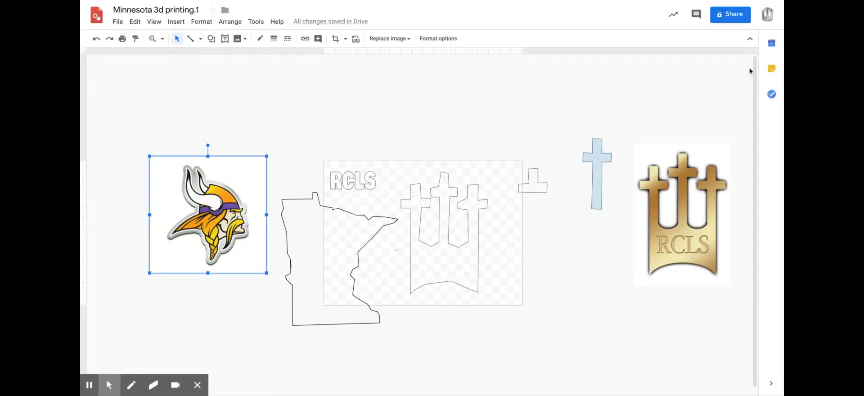
# Nudge the gold RCLS logo and move the Vikings logo up and right so it overlaps the corner of the Minnesota outline.
pyautogui.moveTo(671, 159); pyautogui.dragTo(662, 138)
pyautogui.moveTo(668, 215); pyautogui.dragTo(675, 231)
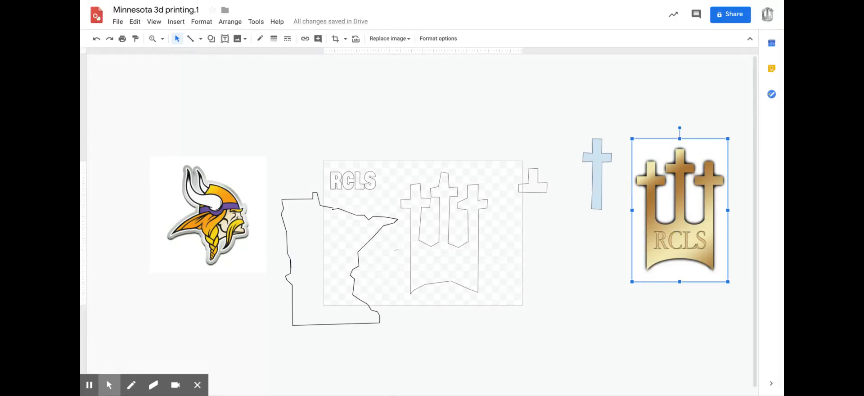
pyautogui.moveTo(674, 233); pyautogui.dragTo(665, 250)
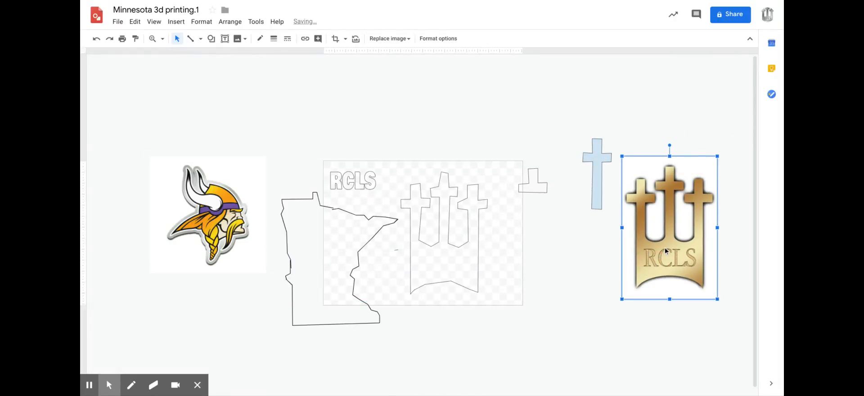
pyautogui.click(223, 203)
pyautogui.moveTo(223, 204); pyautogui.dragTo(228, 200)
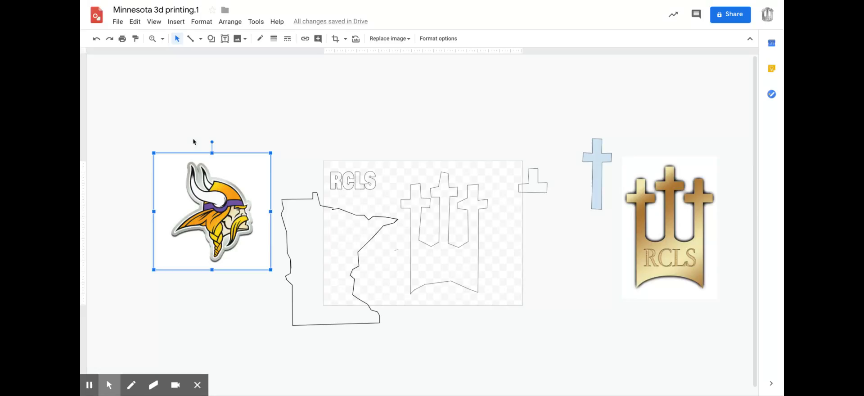
pyautogui.moveTo(192, 230); pyautogui.dragTo(206, 189)
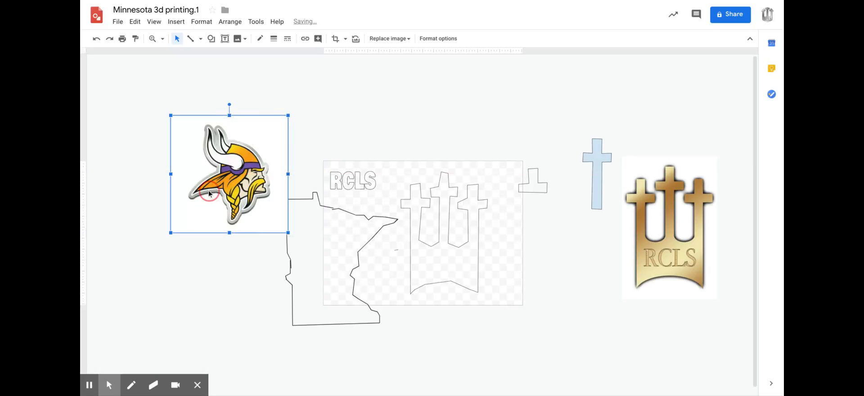
# Move the gold RCLS logo onto the page, covering the existing three-cross outline.
pyautogui.moveTo(655, 273); pyautogui.dragTo(447, 283)
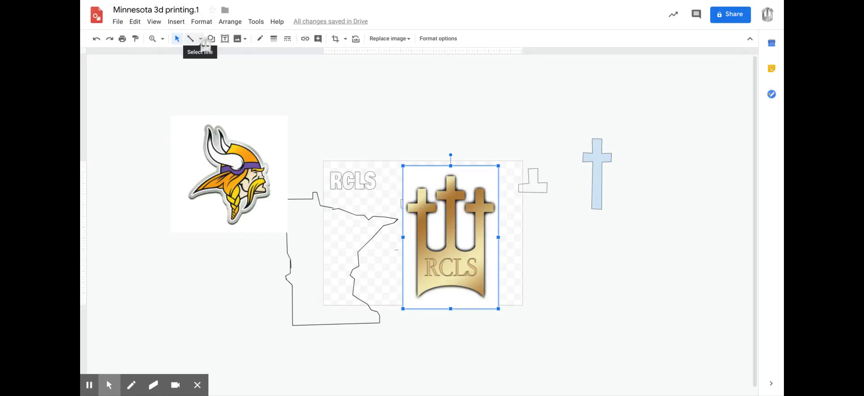
pyautogui.click(155, 25)
pyautogui.moveTo(157, 36)
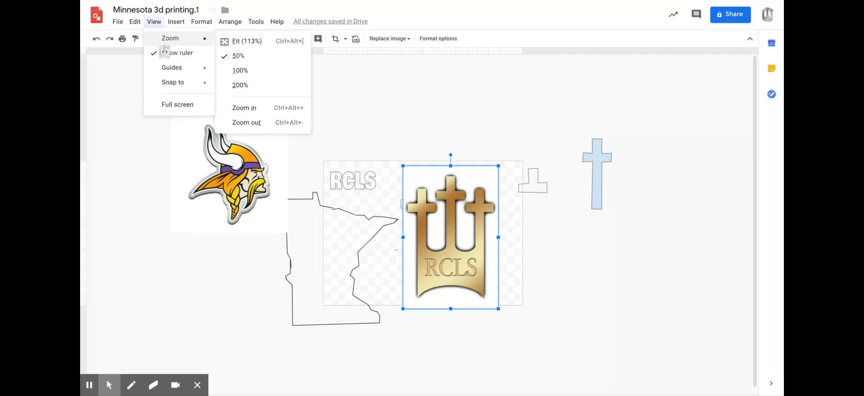
pyautogui.click(239, 70)
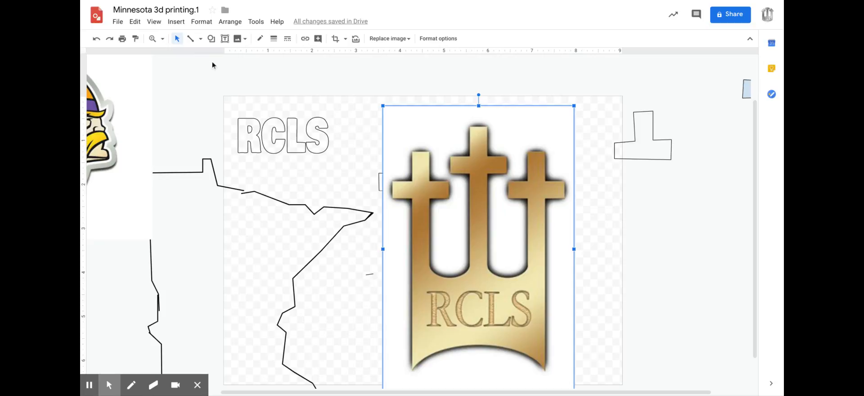
# Start a polyline trace of the logo's first cross, following its top edge and the outline of its right arm.
pyautogui.click(201, 41)
pyautogui.click(194, 39)
pyautogui.click(193, 39)
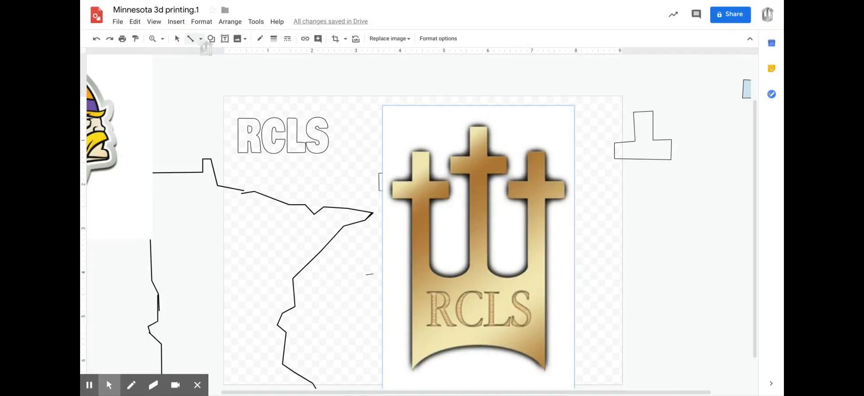
pyautogui.click(201, 39)
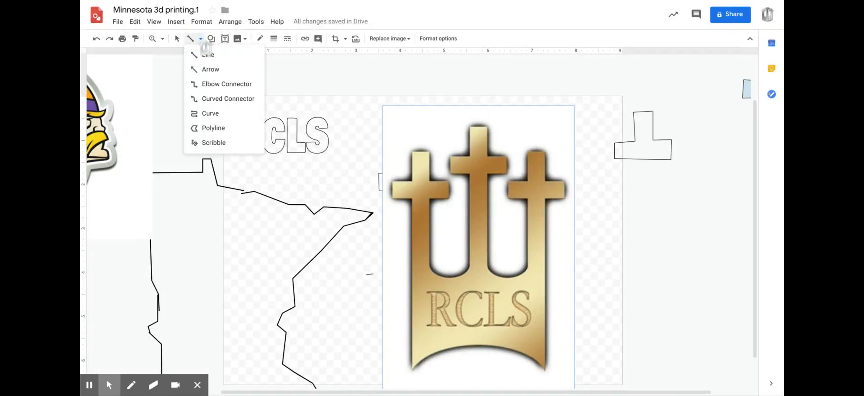
pyautogui.click(207, 129)
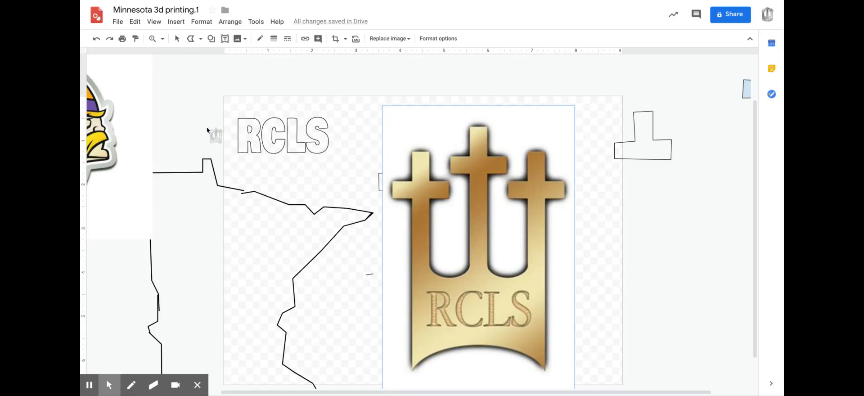
pyautogui.click(163, 40)
pyautogui.click(186, 97)
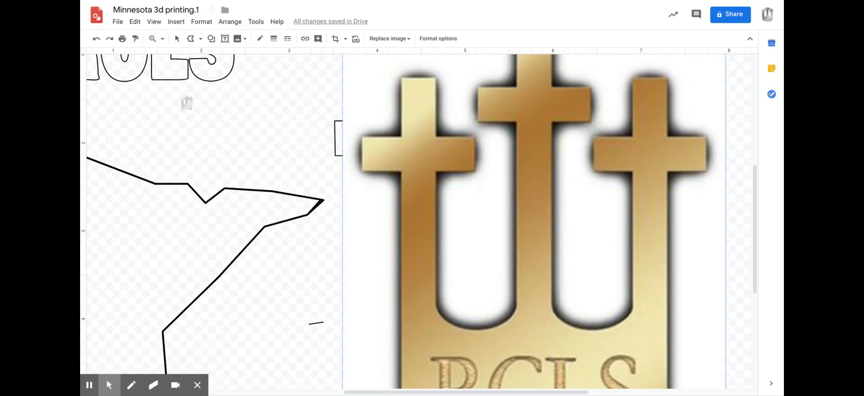
pyautogui.scroll(3, 187, 103)
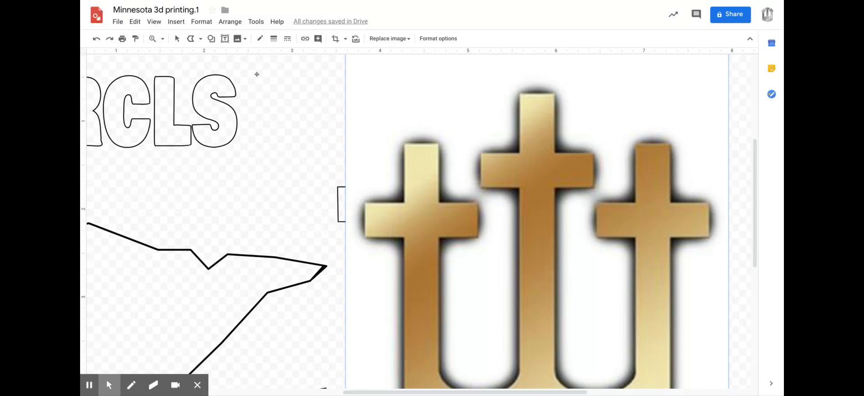
pyautogui.click(153, 38)
pyautogui.click(386, 171)
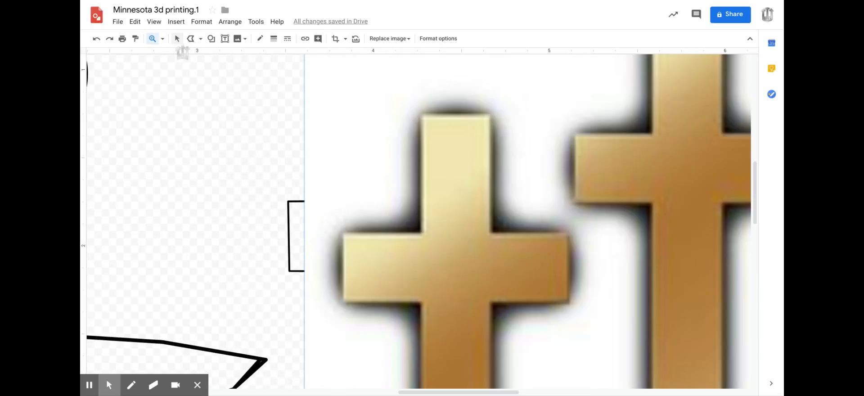
pyautogui.click(190, 39)
pyautogui.moveTo(423, 114)
pyautogui.mouseDown()
pyautogui.moveTo(452, 92)
pyautogui.moveTo(482, 88)
pyautogui.moveTo(489, 96)
pyautogui.mouseUp()
pyautogui.click(492, 116)
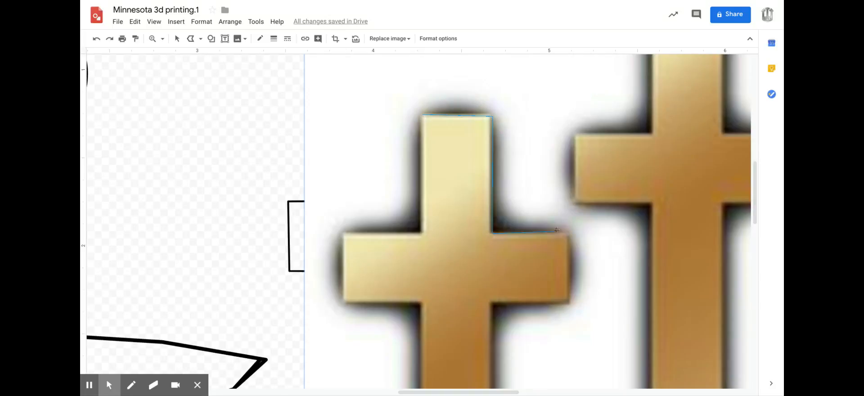
pyautogui.click(572, 233)
pyautogui.click(569, 302)
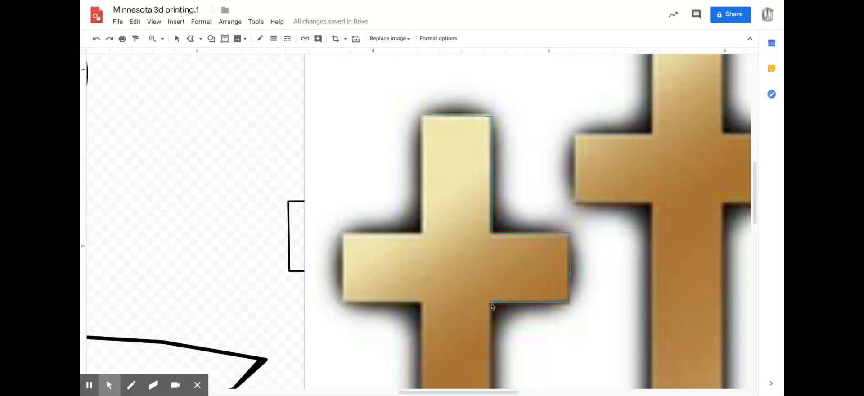
# Continue the polyline down the first cross's inner edge and around the rounded gap between the first and middle crosses.
pyautogui.scroll(-3, 491, 303)
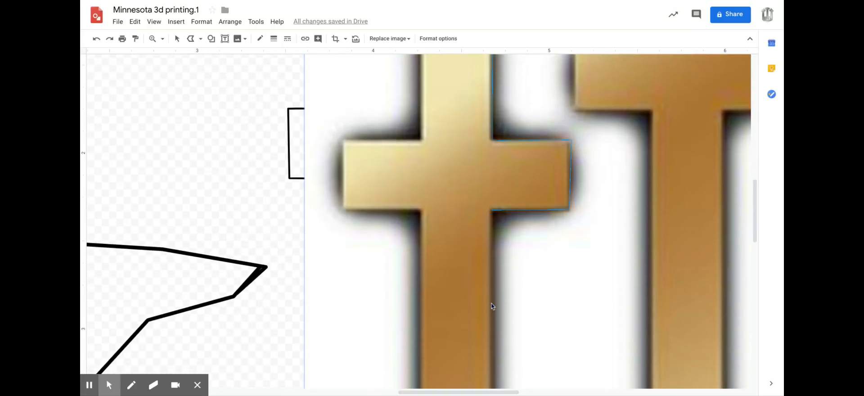
pyautogui.scroll(-2, 491, 304)
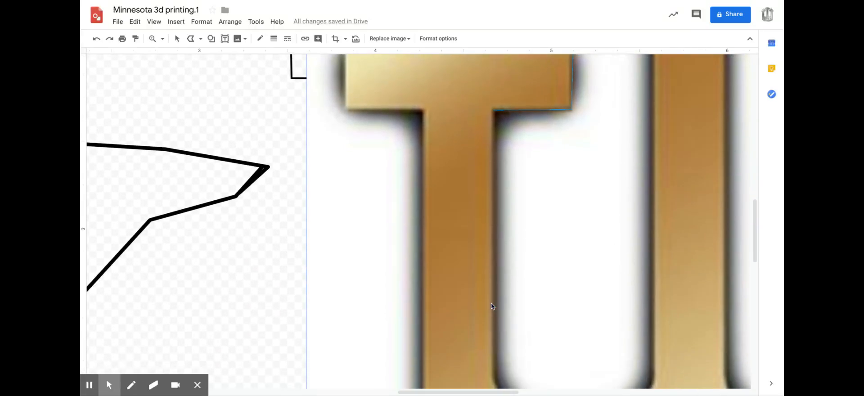
pyautogui.scroll(-2, 505, 297)
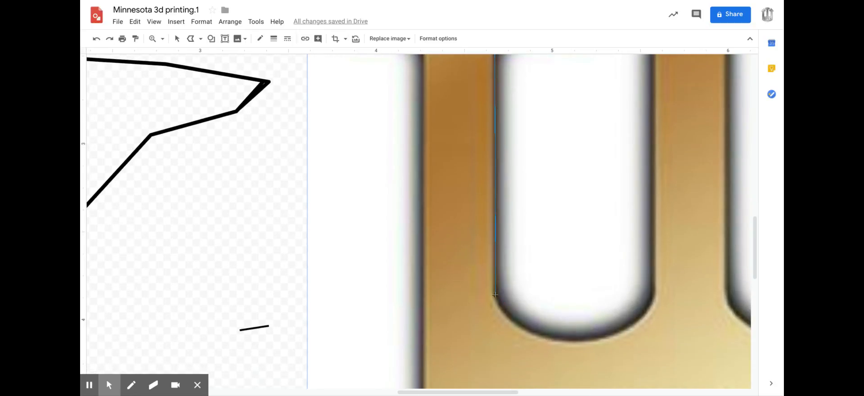
pyautogui.click(501, 305)
pyautogui.click(515, 321)
pyautogui.click(526, 328)
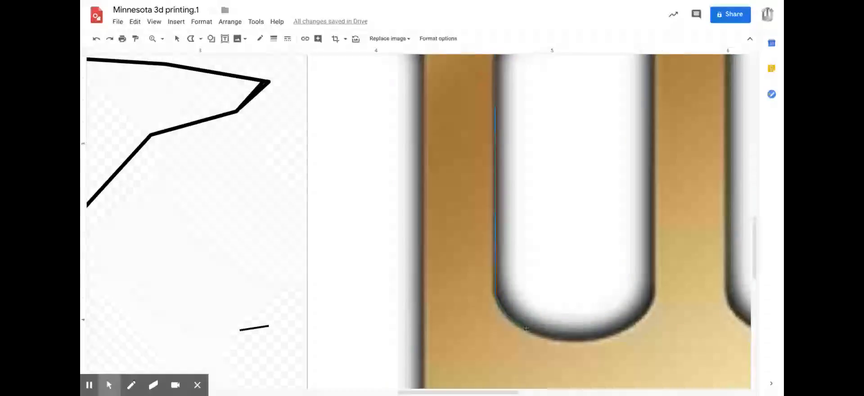
pyautogui.click(549, 338)
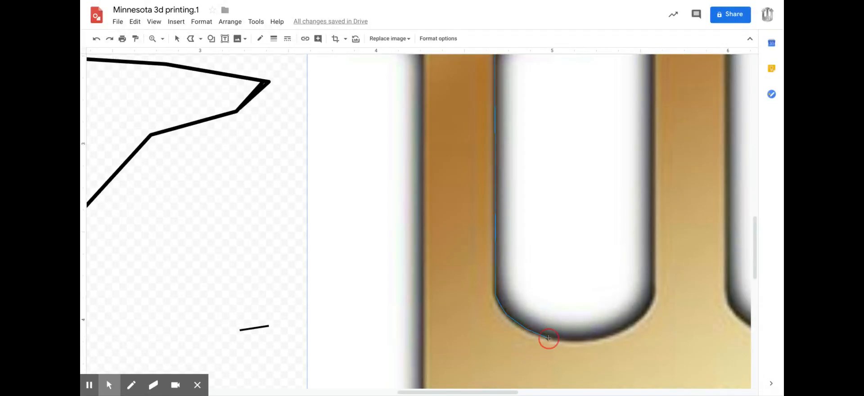
pyautogui.click(562, 342)
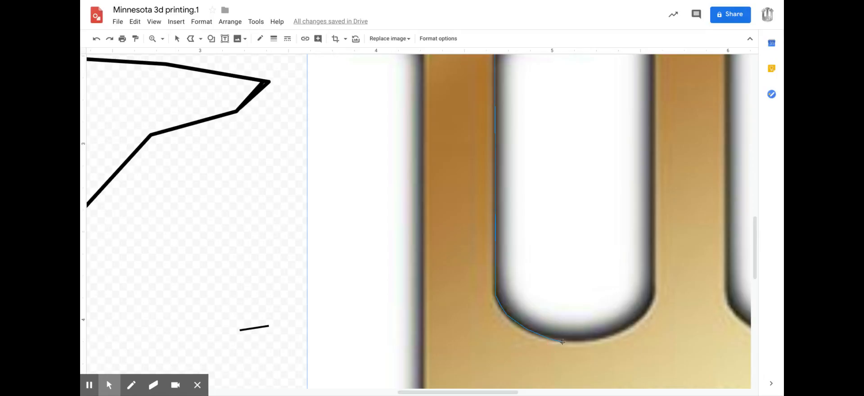
pyautogui.click(589, 342)
pyautogui.click(599, 341)
pyautogui.click(612, 336)
pyautogui.click(637, 323)
# Continue the polyline up the middle cross, around its left arm and over its top to the inner corner of its right arm.
pyautogui.scroll(6, 659, 245)
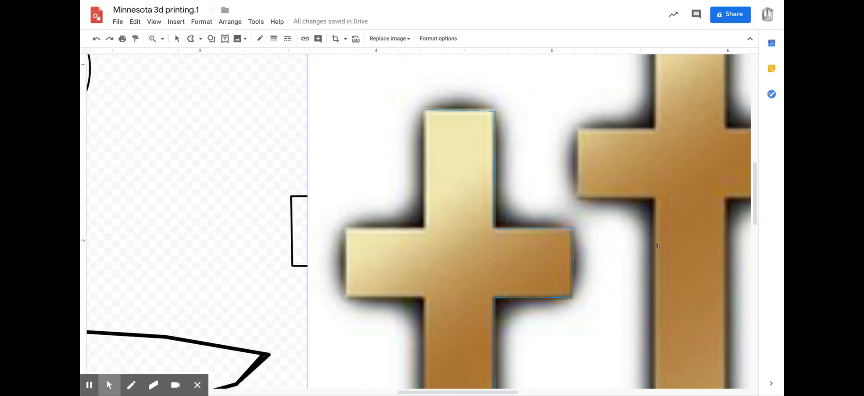
pyautogui.scroll(1, 658, 245)
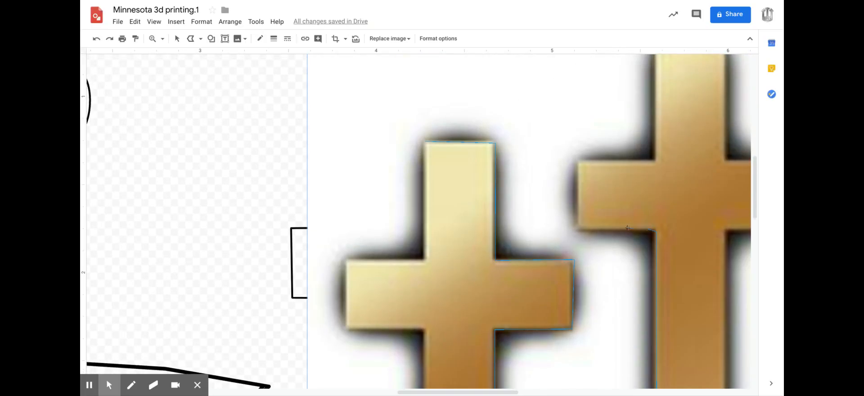
pyautogui.click(578, 230)
pyautogui.click(657, 162)
pyautogui.scroll(3, 656, 162)
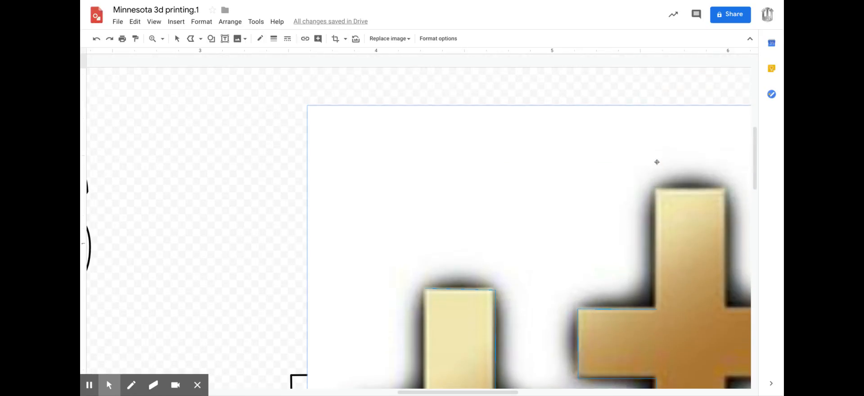
pyautogui.click(654, 197)
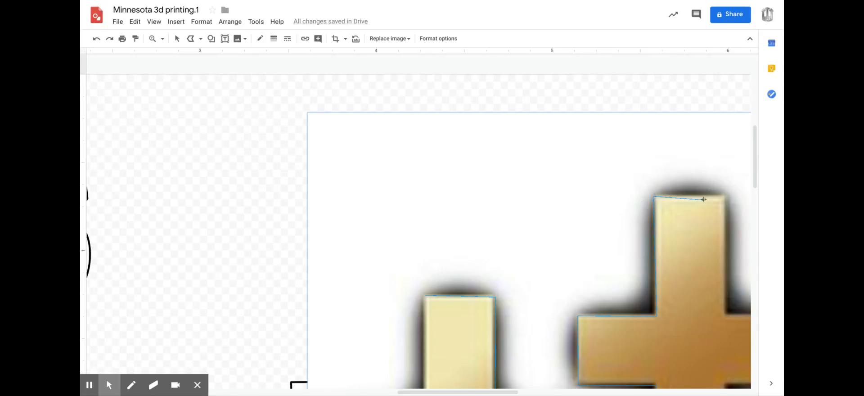
pyautogui.click(725, 195)
pyautogui.click(726, 316)
# Run the polyline down across the RCLS lettering and straight up the first cross's outer edge, closing the shape at its starting point.
pyautogui.scroll(-3, 726, 316)
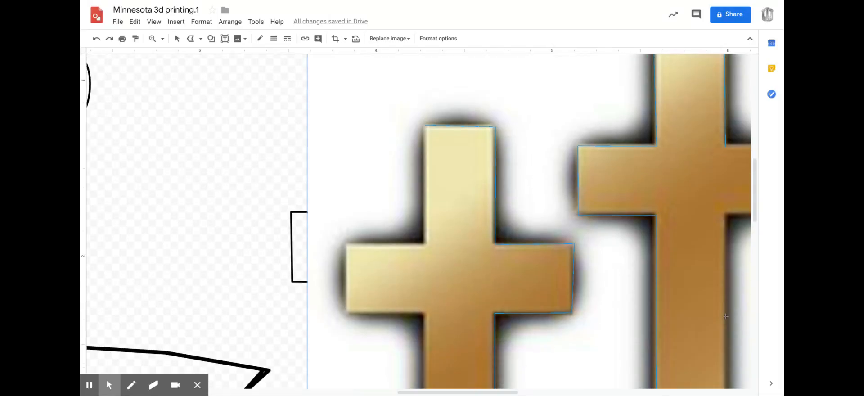
pyautogui.scroll(-10, 726, 317)
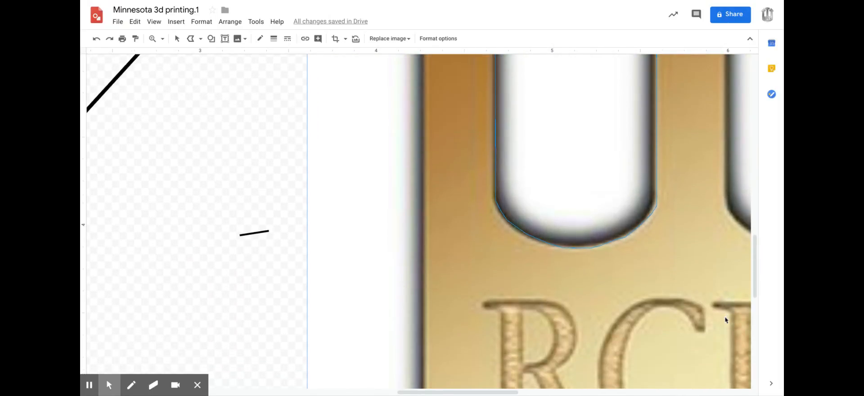
pyautogui.click(717, 333)
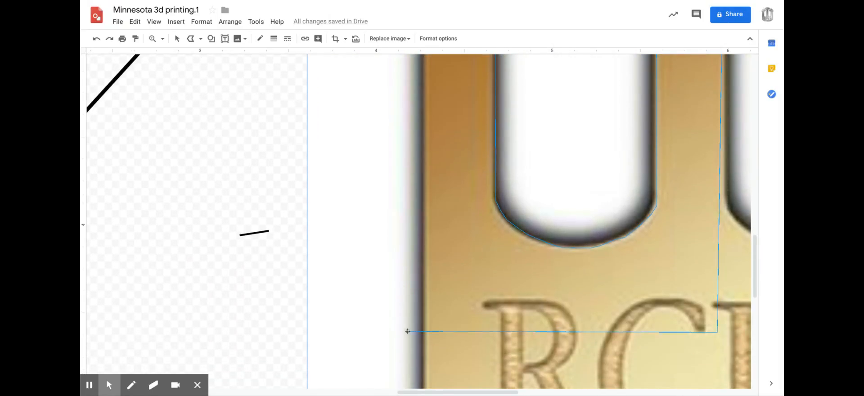
pyautogui.click(426, 314)
pyautogui.scroll(6, 426, 315)
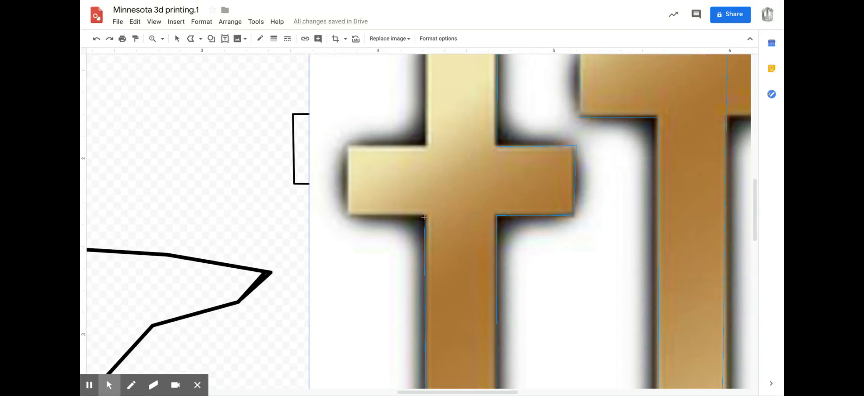
pyautogui.scroll(3, 424, 217)
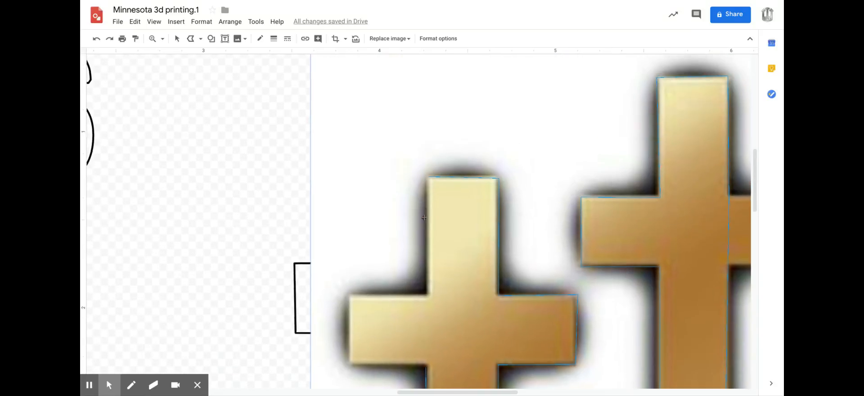
pyautogui.click(429, 182)
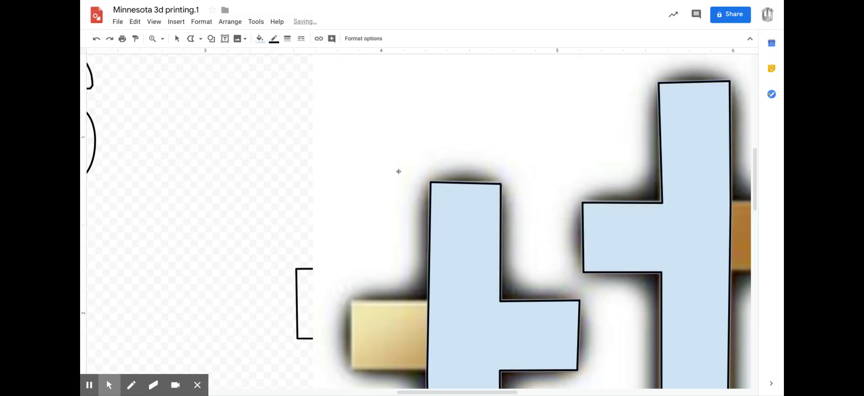
# Move the gold RCLS logo out from under the traced shape to the empty area off the page, below the blue cross.
pyautogui.click(163, 39)
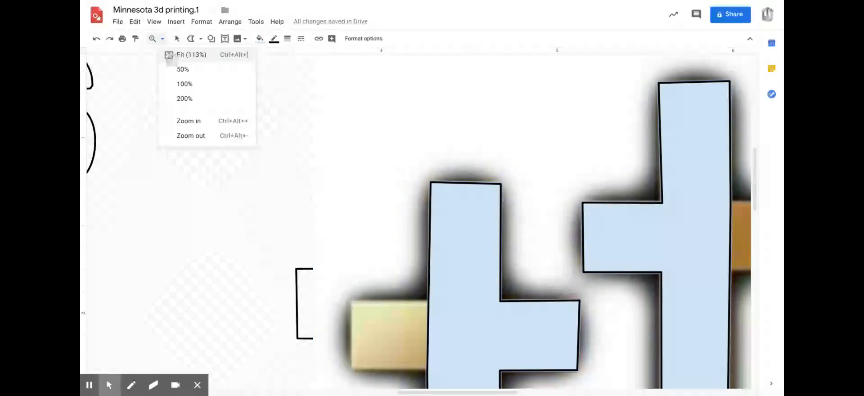
pyautogui.click(172, 55)
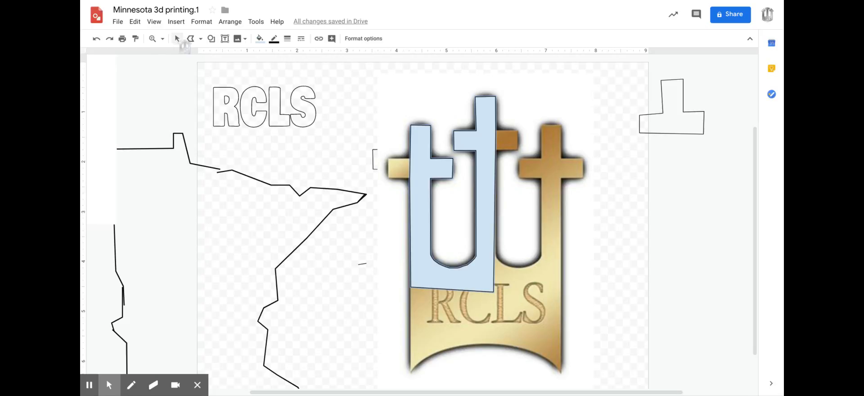
pyautogui.click(181, 40)
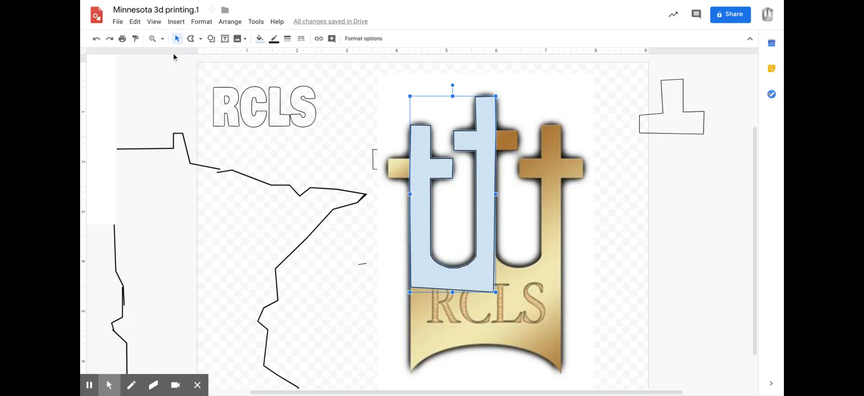
pyautogui.moveTo(521, 301); pyautogui.dragTo(615, 312)
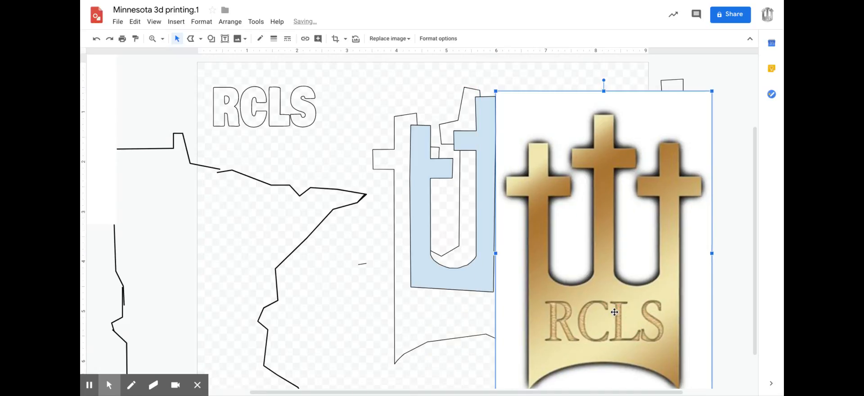
pyautogui.scroll(-1, 598, 302)
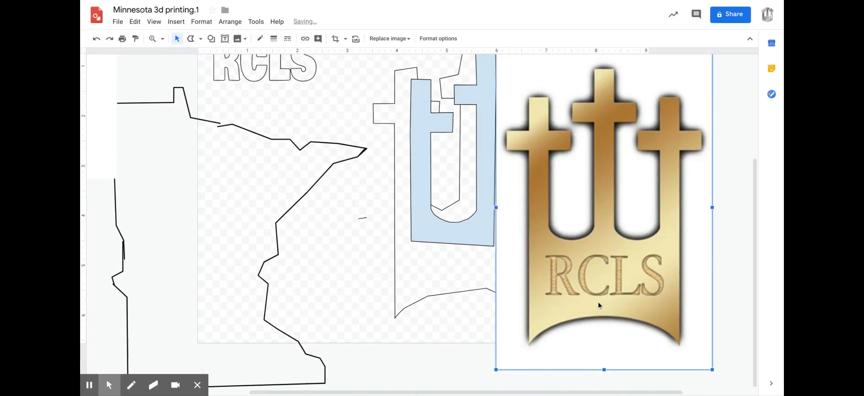
pyautogui.click(162, 39)
pyautogui.click(176, 71)
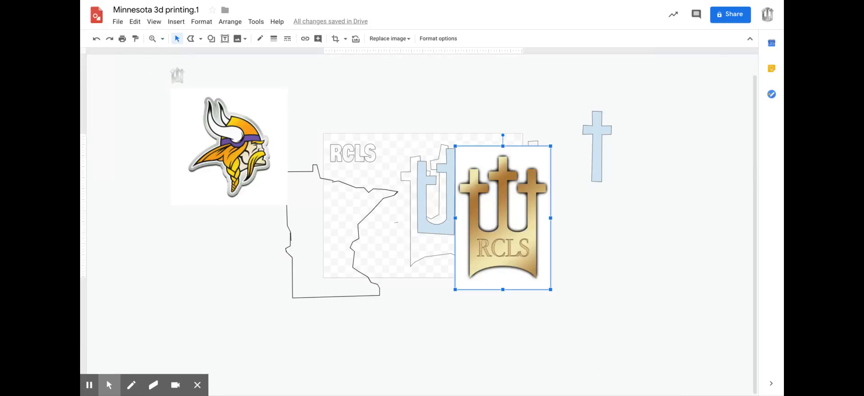
pyautogui.moveTo(503, 259); pyautogui.dragTo(647, 323)
# Move the traced shape to the right of the older three-cross outline and make its fill transparent.
pyautogui.moveTo(450, 229); pyautogui.dragTo(496, 256)
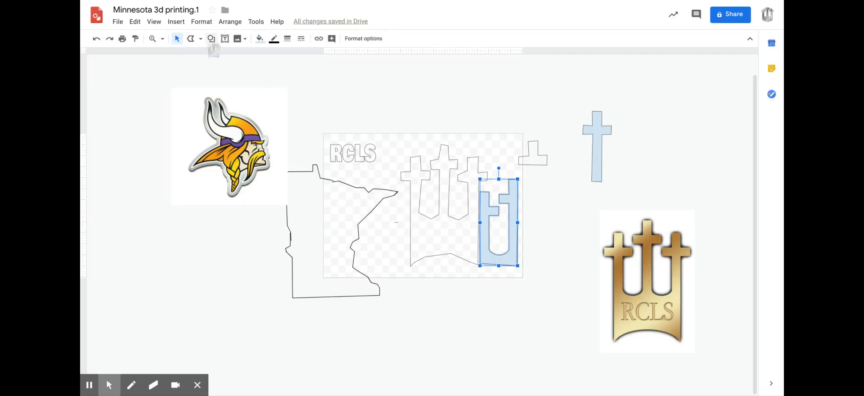
pyautogui.click(260, 40)
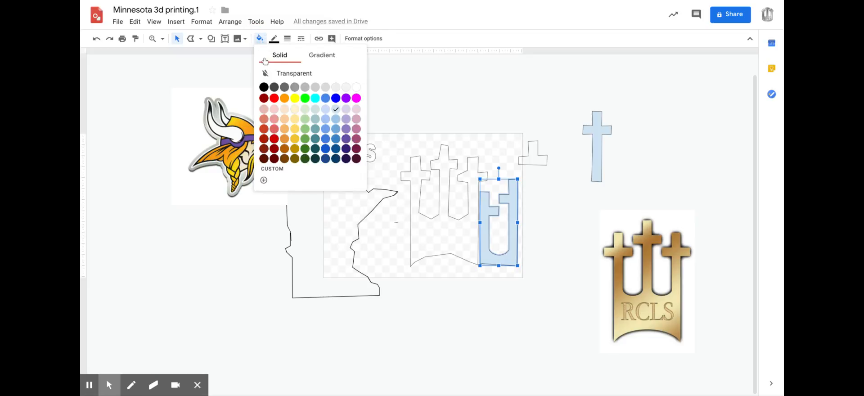
pyautogui.click(270, 74)
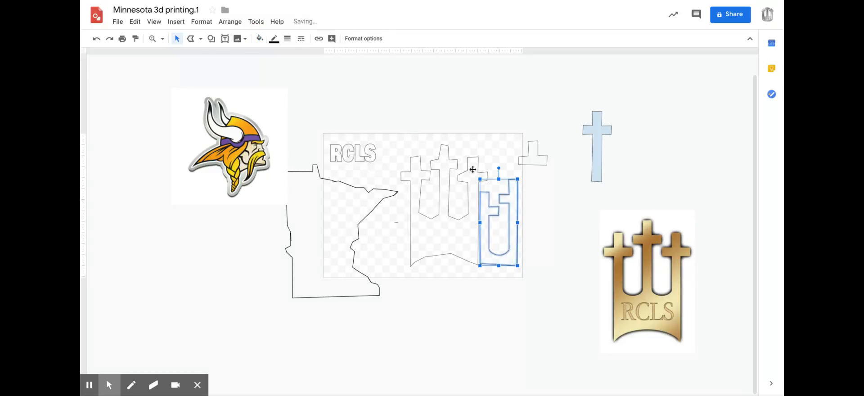
# Delete the new trace, the small cross-top outline and the blue cross, and move the gold RCLS logo up beside the page.
pyautogui.click(509, 201)
pyautogui.moveTo(510, 201); pyautogui.dragTo(655, 128)
pyautogui.press('Delete')
pyautogui.moveTo(630, 82); pyautogui.dragTo(517, 179)
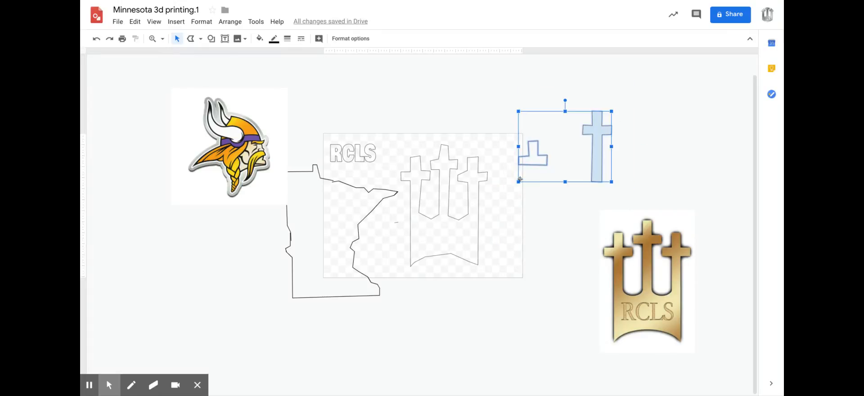
pyautogui.press('Delete')
pyautogui.moveTo(649, 315); pyautogui.dragTo(595, 213)
# Move the RCLS lettering off the page to the space above it, and the Minnesota outline to below the gold logo.
pyautogui.moveTo(355, 151)
pyautogui.mouseDown()
pyautogui.moveTo(372, 135)
pyautogui.moveTo(356, 148)
pyautogui.mouseUp()
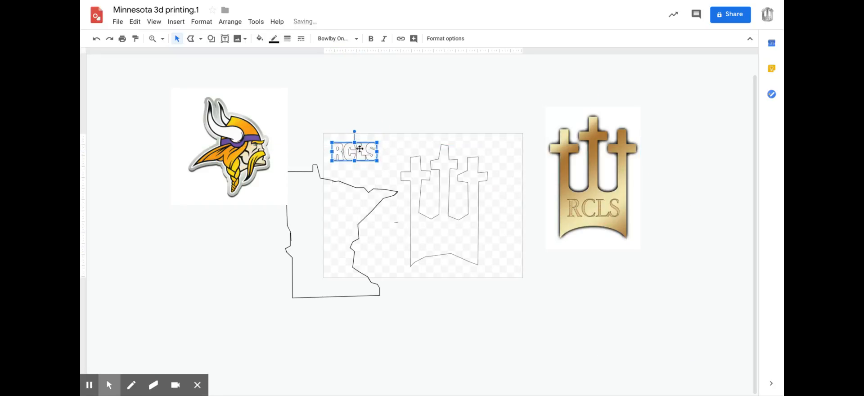
pyautogui.click(390, 129)
pyautogui.click(343, 154)
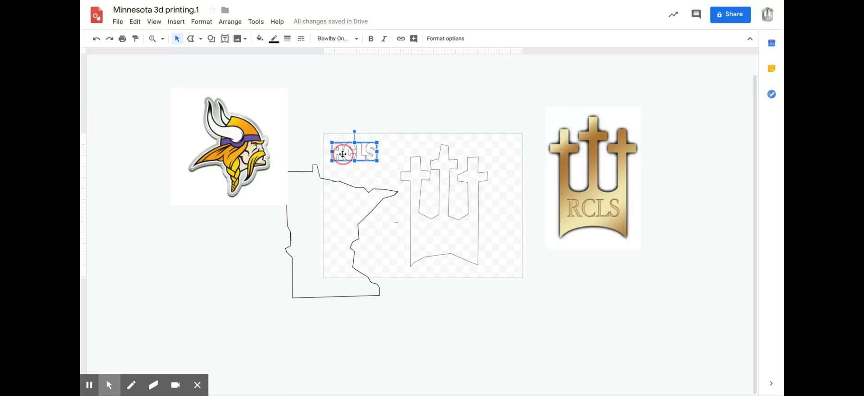
pyautogui.click(176, 21)
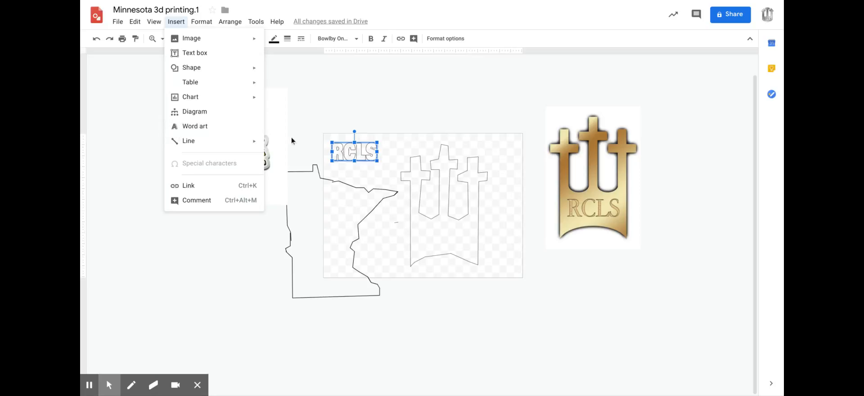
pyautogui.click(386, 118)
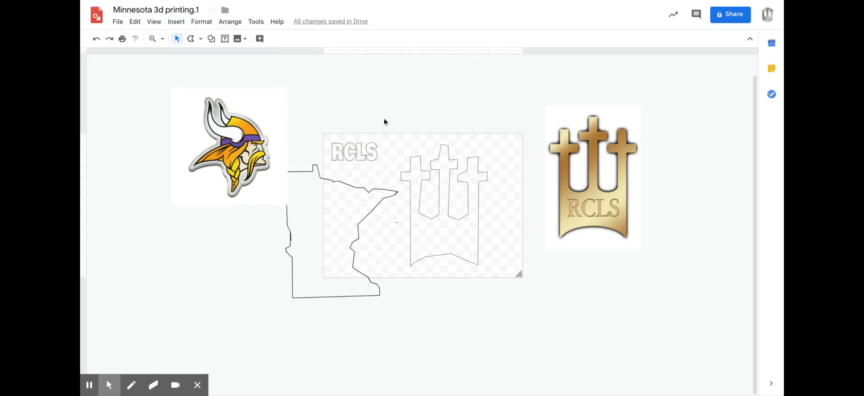
pyautogui.moveTo(350, 151); pyautogui.dragTo(500, 86)
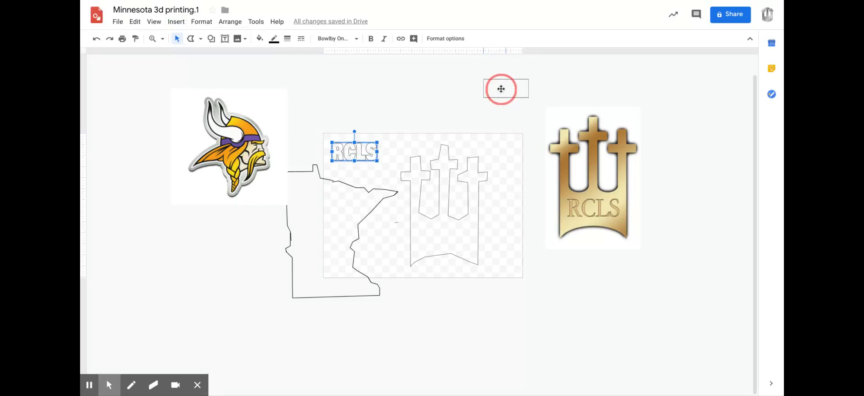
pyautogui.moveTo(350, 186); pyautogui.dragTo(637, 276)
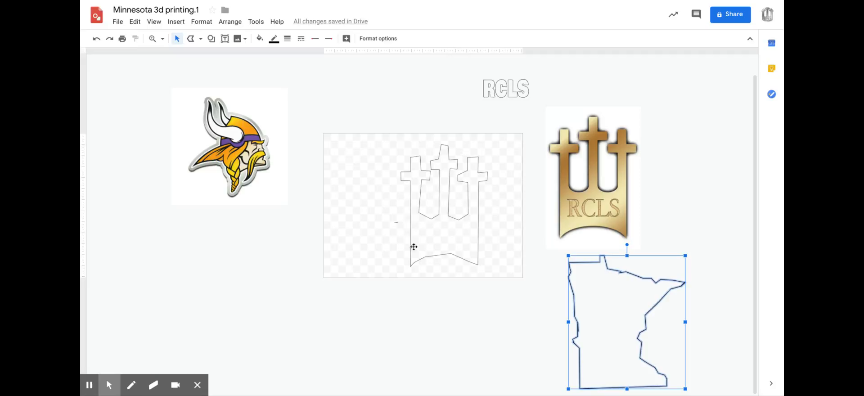
pyautogui.click(118, 23)
pyautogui.moveTo(175, 114)
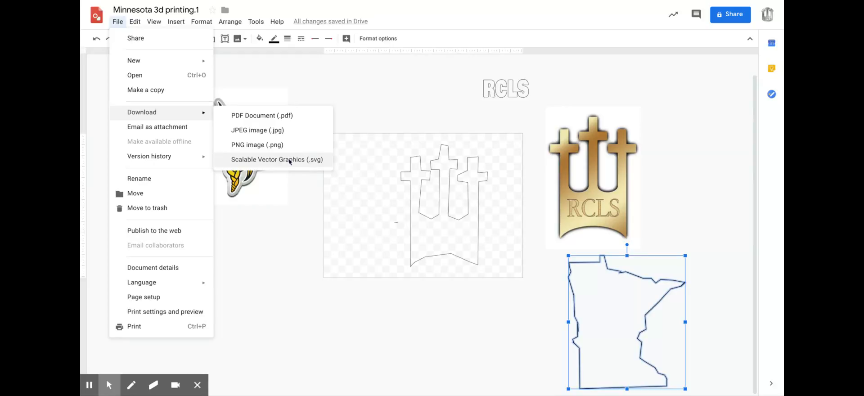
pyautogui.click(288, 232)
# Bring the RCLS lettering back onto the page and move the three-cross outline off it to below the Viking logo.
pyautogui.moveTo(512, 86); pyautogui.dragTo(372, 204)
pyautogui.moveTo(439, 231); pyautogui.dragTo(239, 302)
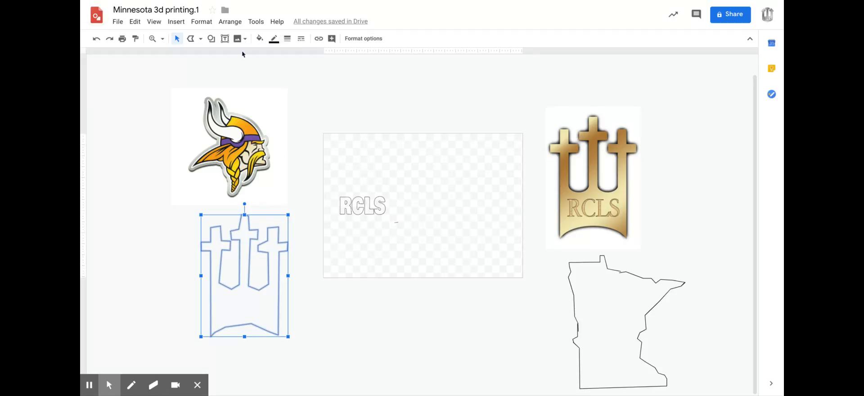
pyautogui.click(131, 89)
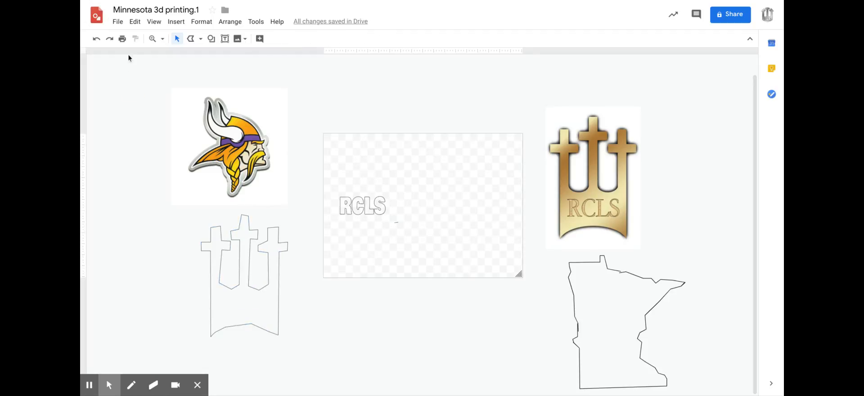
pyautogui.click(118, 22)
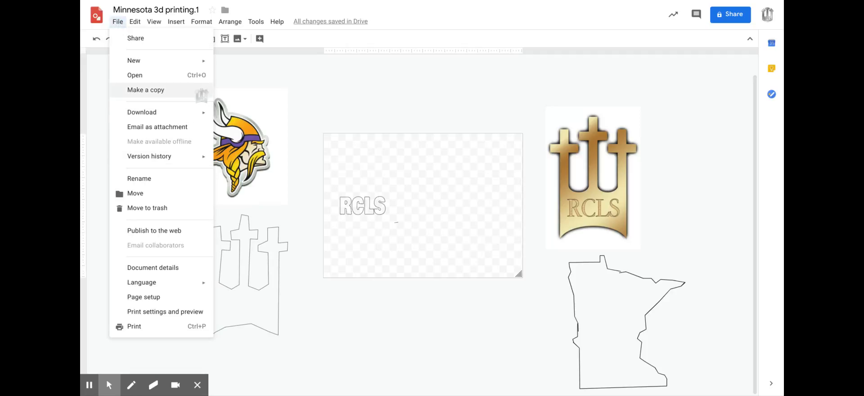
pyautogui.moveTo(205, 114)
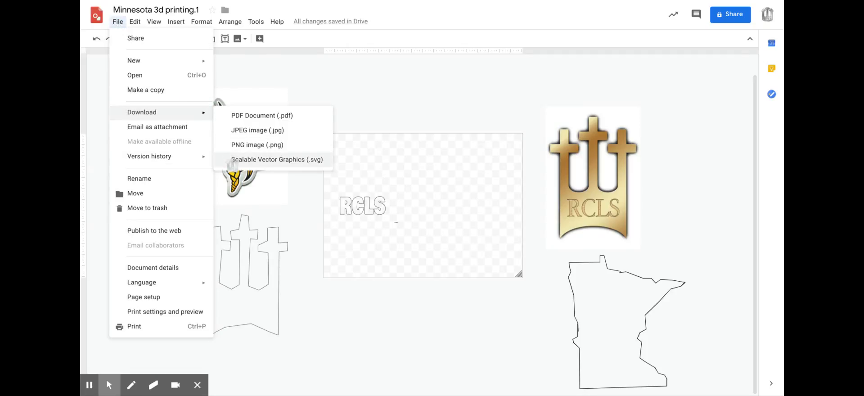
pyautogui.click(428, 101)
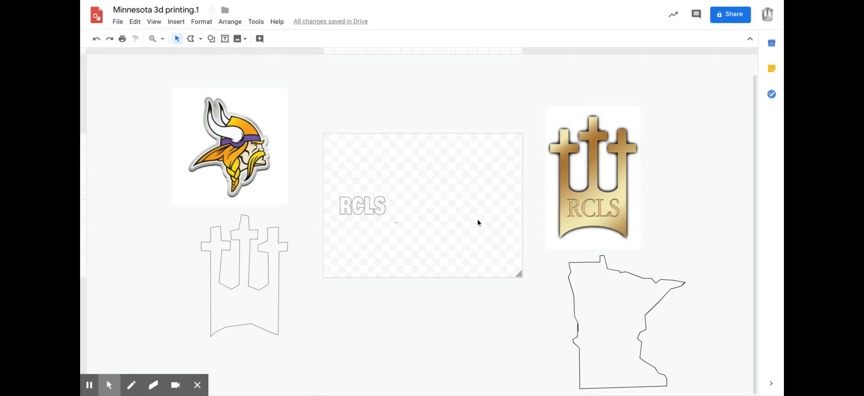
# Move the Viking logo onto the page, just to the right of the RCLS lettering.
pyautogui.moveTo(231, 151); pyautogui.dragTo(458, 209)
pyautogui.click(588, 303)
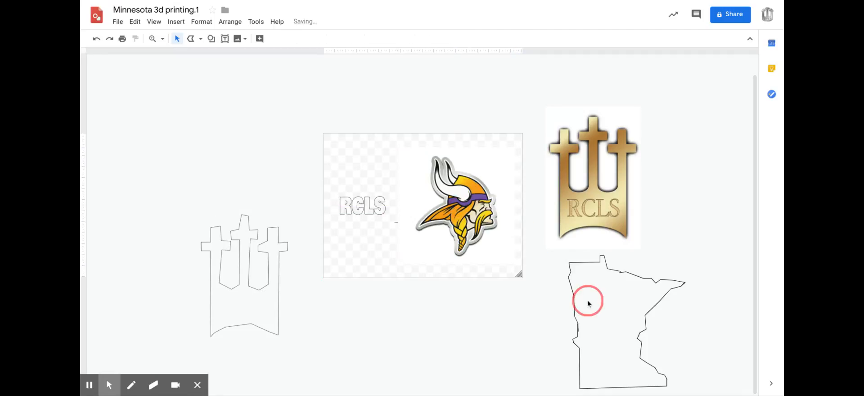
pyautogui.click(581, 204)
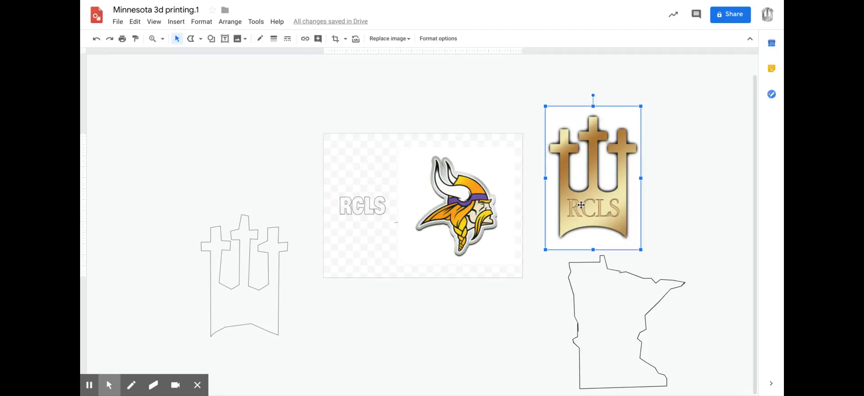
pyautogui.click(359, 203)
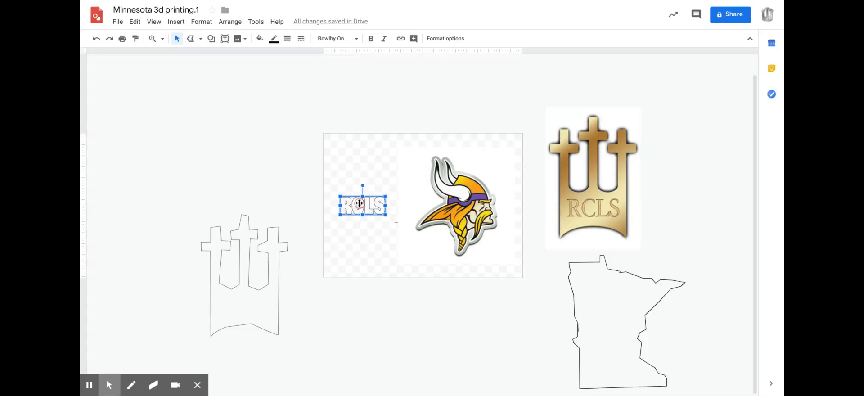
pyautogui.click(229, 144)
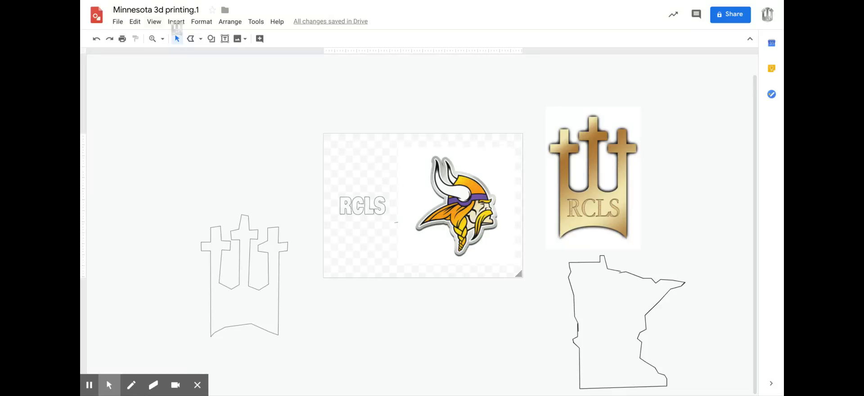
pyautogui.click(162, 40)
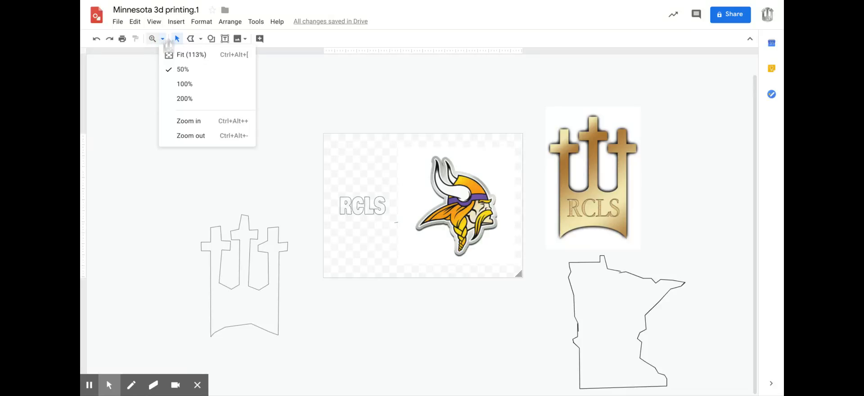
pyautogui.click(161, 84)
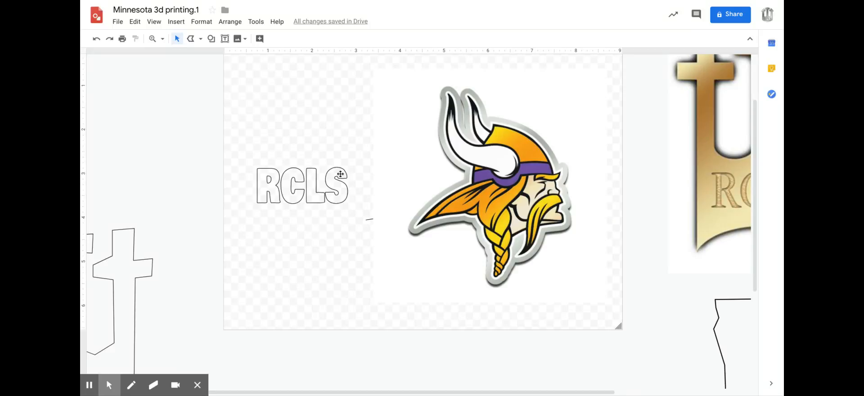
pyautogui.moveTo(476, 193); pyautogui.dragTo(480, 196)
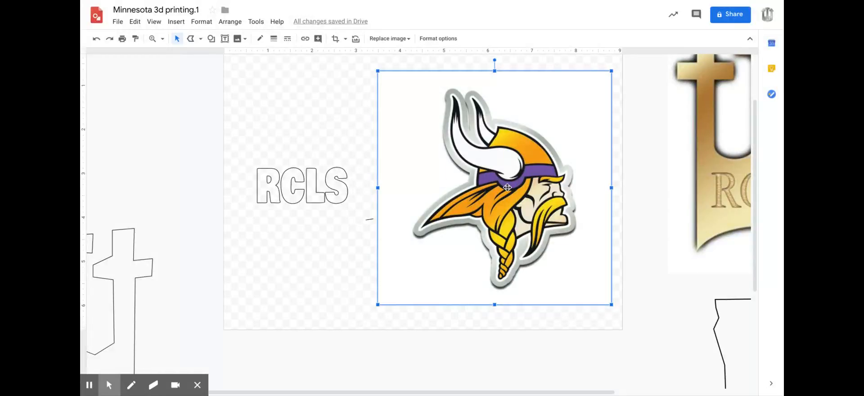
pyautogui.click(491, 155)
# Trace the Viking's large front horn with a polyline, from its tip around the rounded base and back to the tip.
pyautogui.click(193, 40)
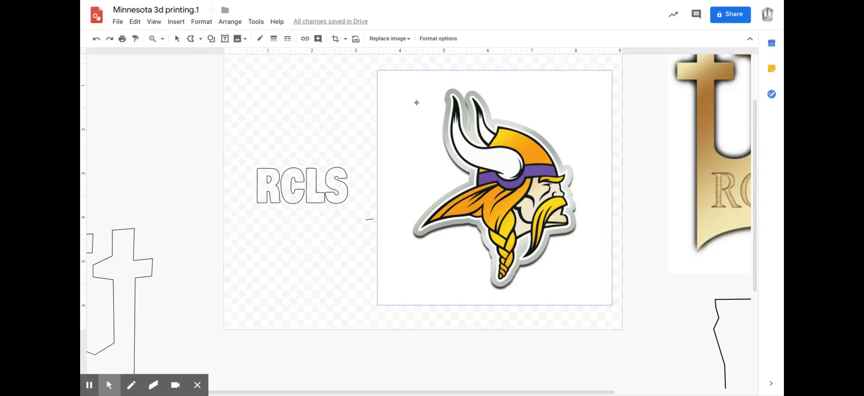
pyautogui.click(452, 92)
pyautogui.click(470, 140)
pyautogui.click(501, 147)
pyautogui.click(524, 162)
pyautogui.click(498, 177)
pyautogui.click(494, 171)
pyautogui.click(469, 164)
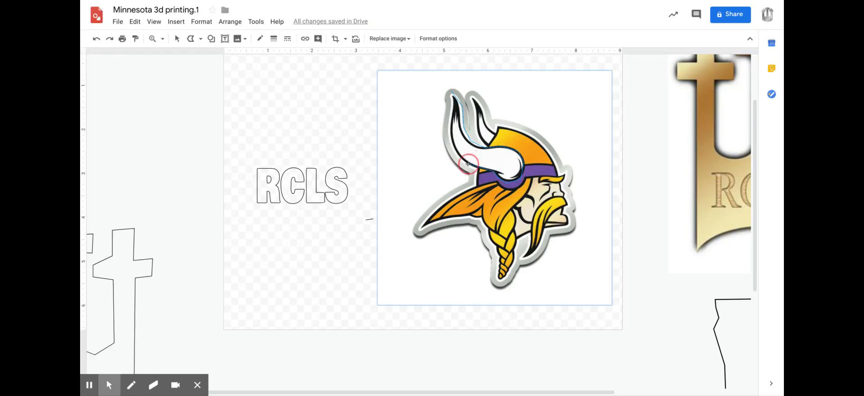
pyautogui.click(456, 152)
pyautogui.click(451, 118)
pyautogui.click(452, 91)
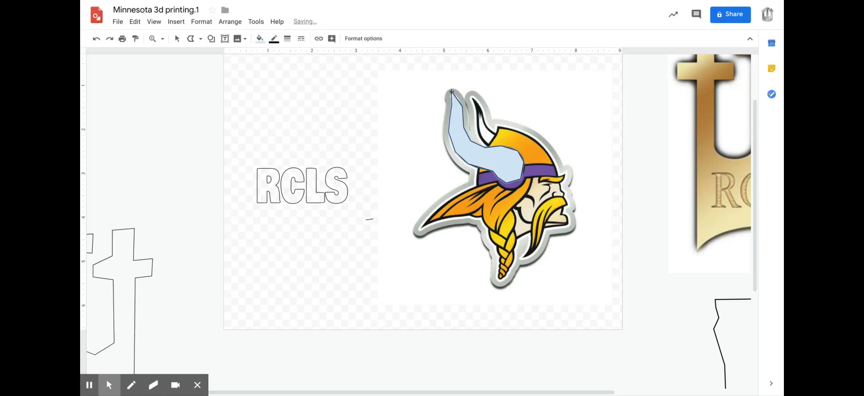
# Make the horn shape's fill transparent and move the outline off the page, above the three-cross outline.
pyautogui.click(260, 39)
pyautogui.click(356, 87)
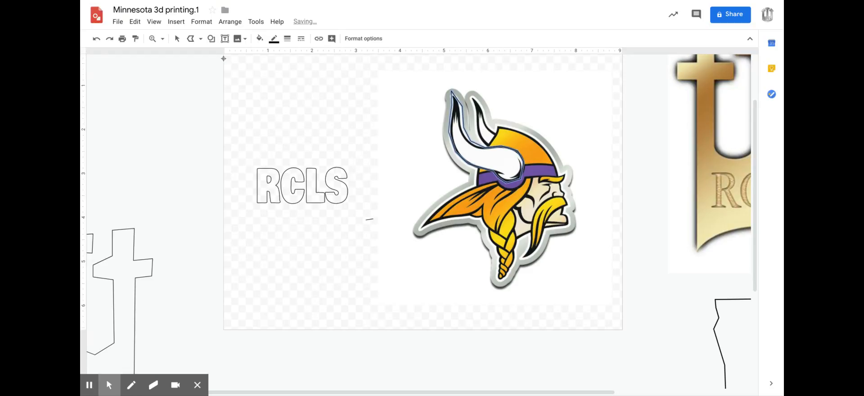
pyautogui.click(172, 39)
pyautogui.click(177, 41)
pyautogui.moveTo(462, 152); pyautogui.dragTo(132, 136)
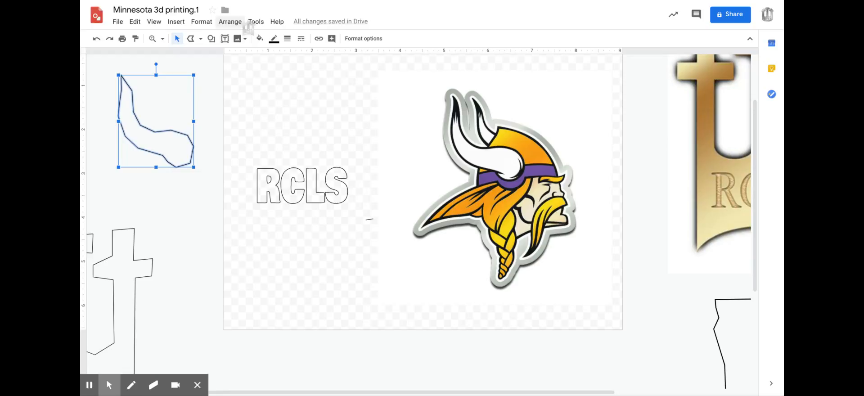
pyautogui.click(190, 39)
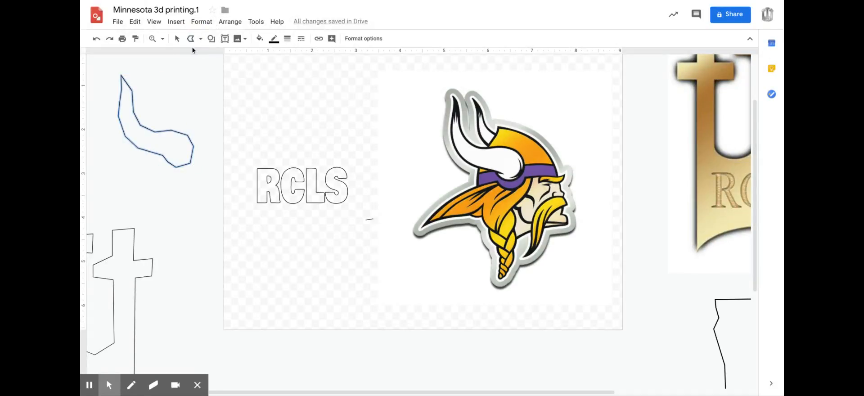
pyautogui.press('Escape')
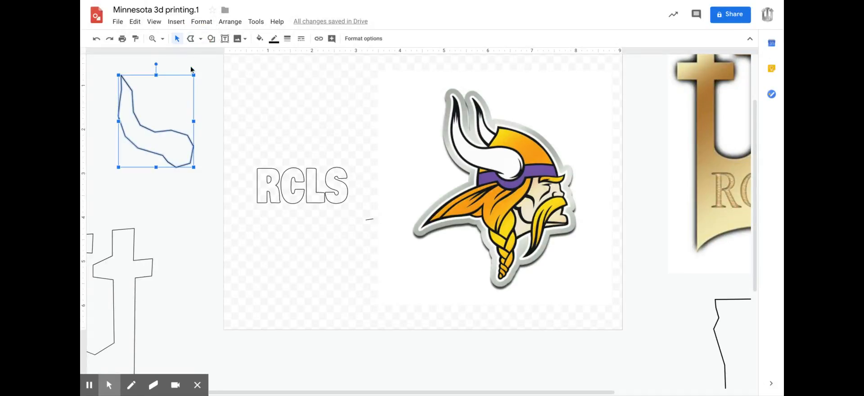
pyautogui.click(192, 39)
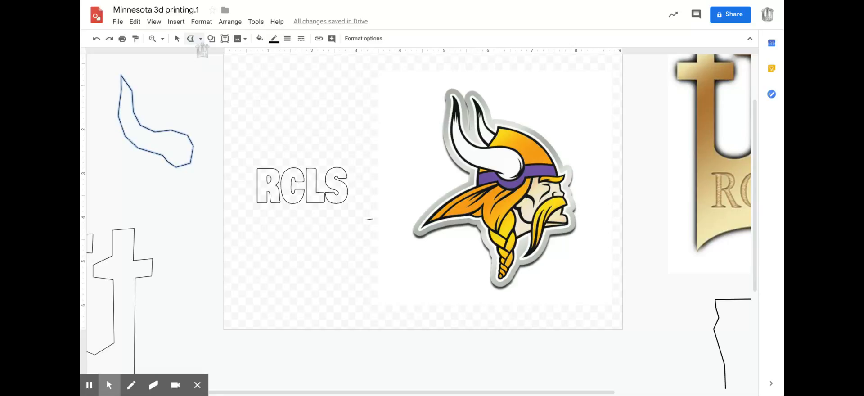
# Trace the Viking's yellow moustache with the Curve tool, from beneath the nose around the lower tip and back to the start.
pyautogui.click(199, 39)
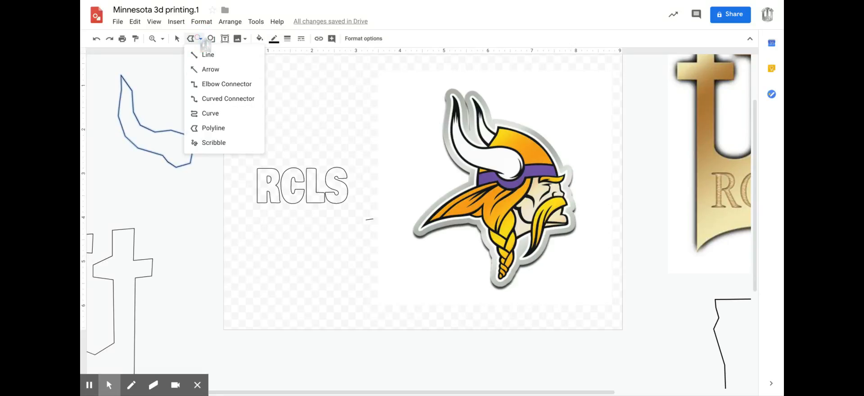
pyautogui.click(212, 114)
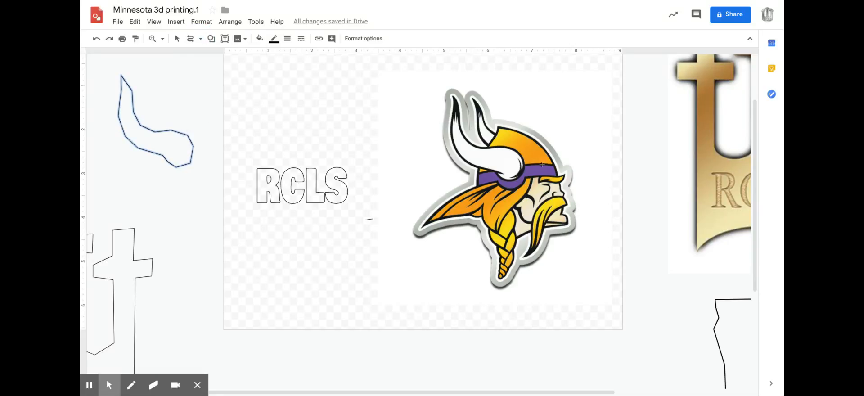
pyautogui.click(152, 38)
pyautogui.click(545, 222)
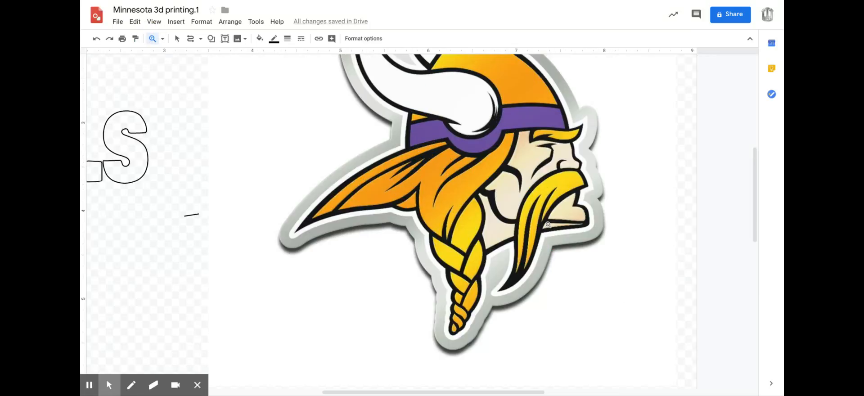
pyautogui.click(548, 225)
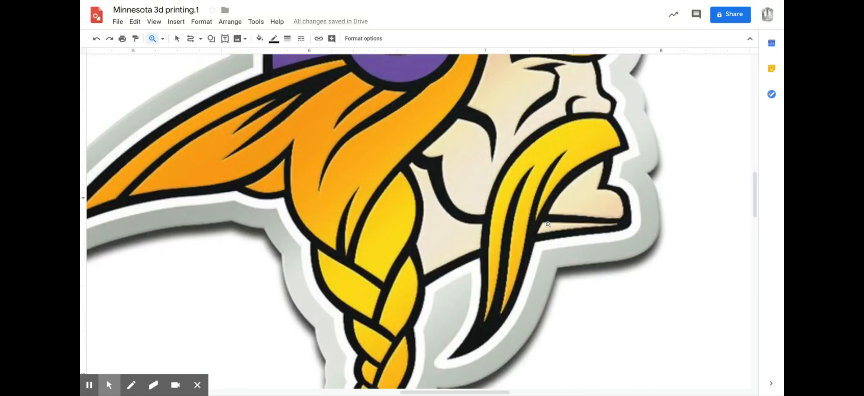
pyautogui.click(191, 39)
pyautogui.moveTo(610, 117); pyautogui.dragTo(625, 145)
pyautogui.click(626, 148)
pyautogui.click(578, 171)
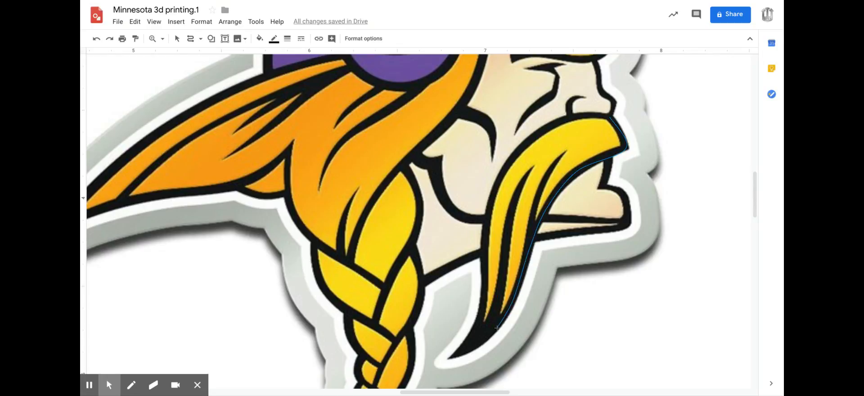
pyautogui.click(481, 340)
pyautogui.click(493, 197)
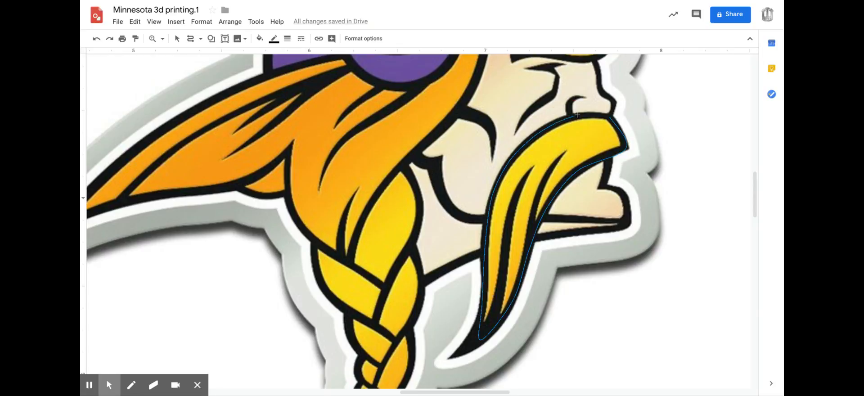
pyautogui.click(592, 115)
pyautogui.click(609, 117)
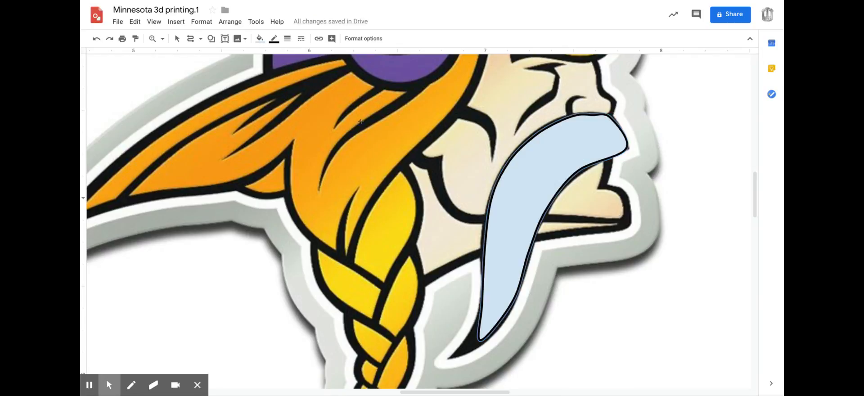
# Move the moustache shape off the page, just above the horn outline.
pyautogui.click(174, 38)
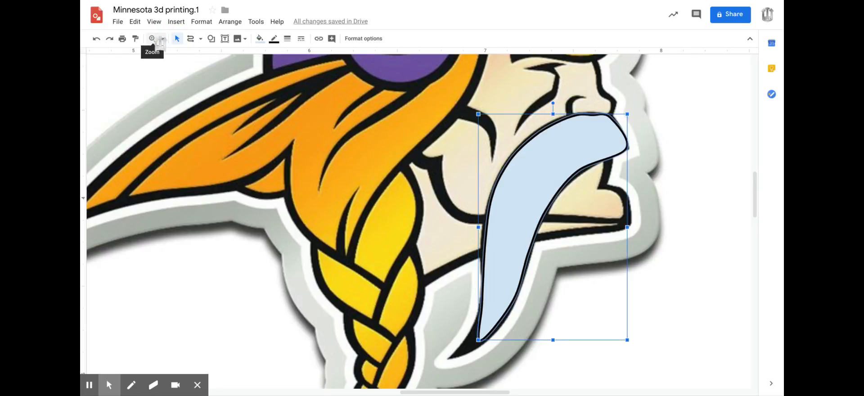
pyautogui.click(163, 39)
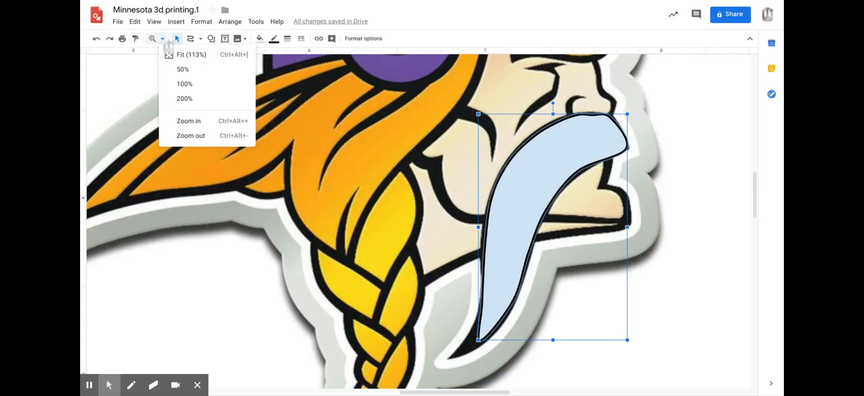
pyautogui.click(171, 56)
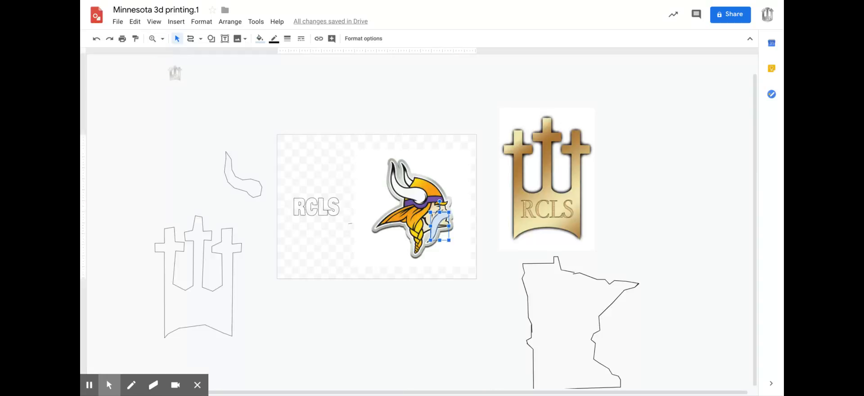
pyautogui.click(436, 226)
pyautogui.moveTo(435, 225); pyautogui.dragTo(256, 140)
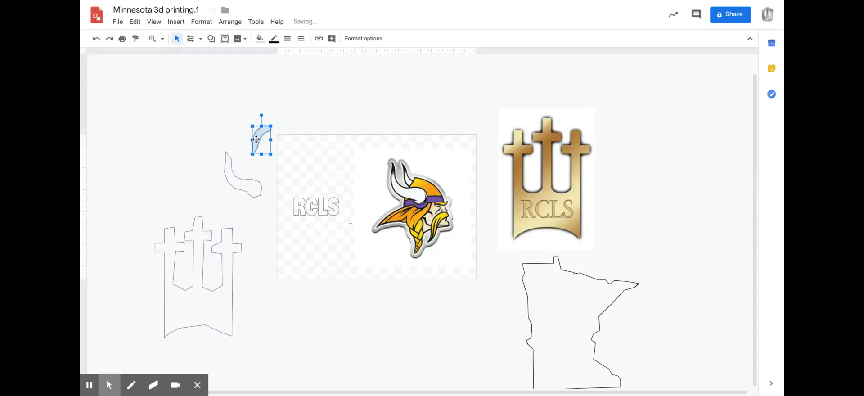
pyautogui.click(266, 235)
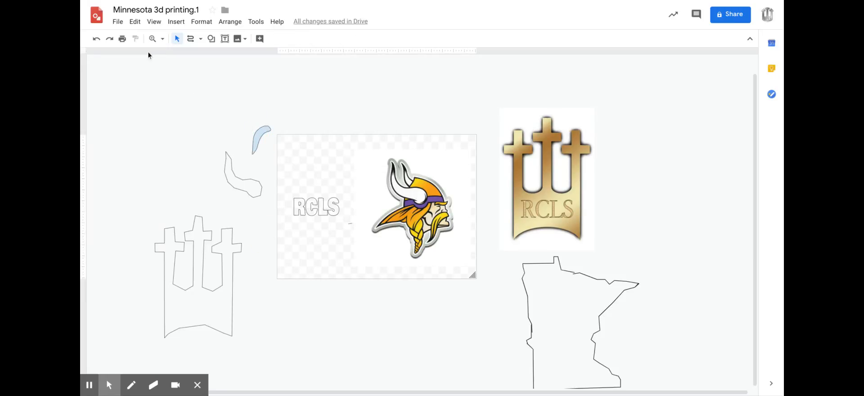
# Make the moustache shape's fill transparent.
pyautogui.click(162, 39)
pyautogui.click(178, 83)
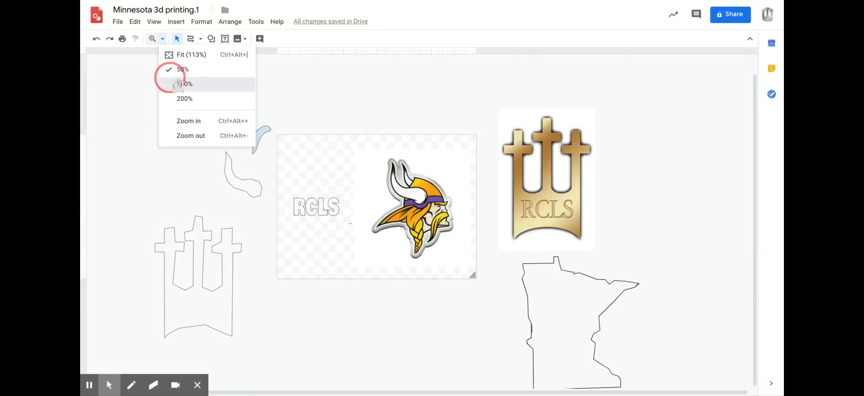
pyautogui.hscroll(-5, 184, 166)
pyautogui.scroll(2, 184, 166)
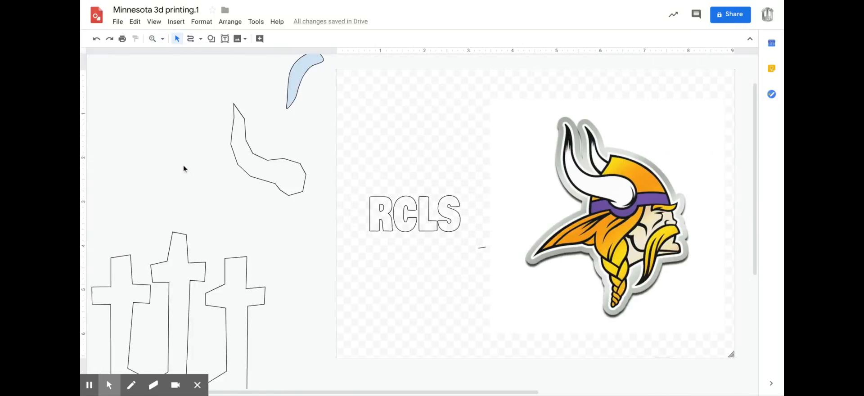
pyautogui.scroll(-1, 184, 166)
pyautogui.scroll(1, 184, 166)
pyautogui.scroll(1, 184, 169)
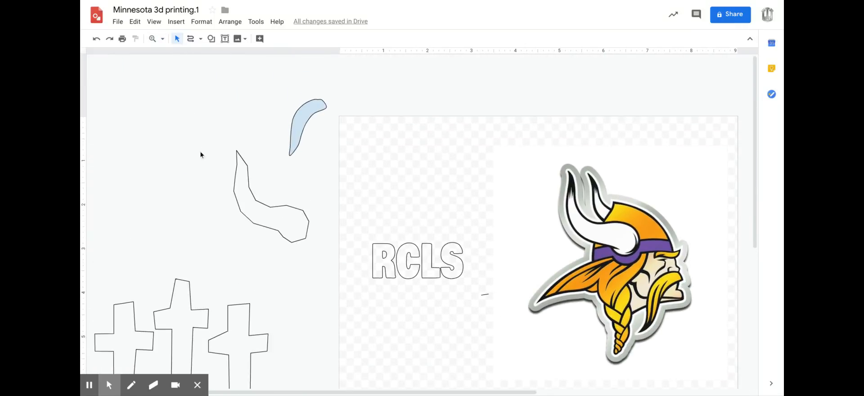
pyautogui.click(301, 124)
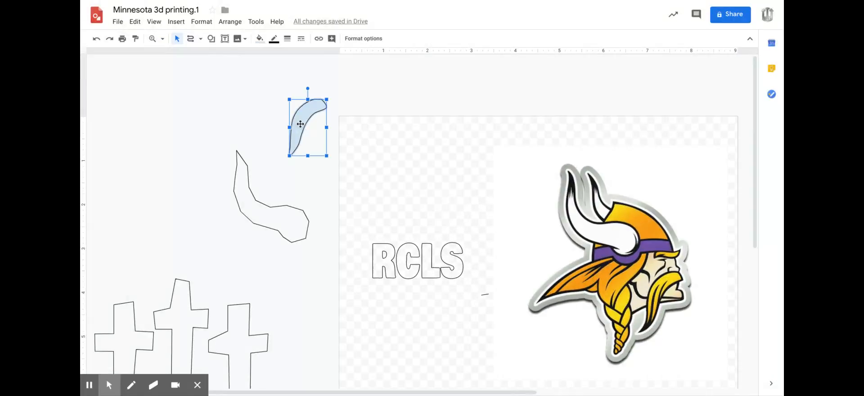
pyautogui.click(259, 39)
pyautogui.click(272, 74)
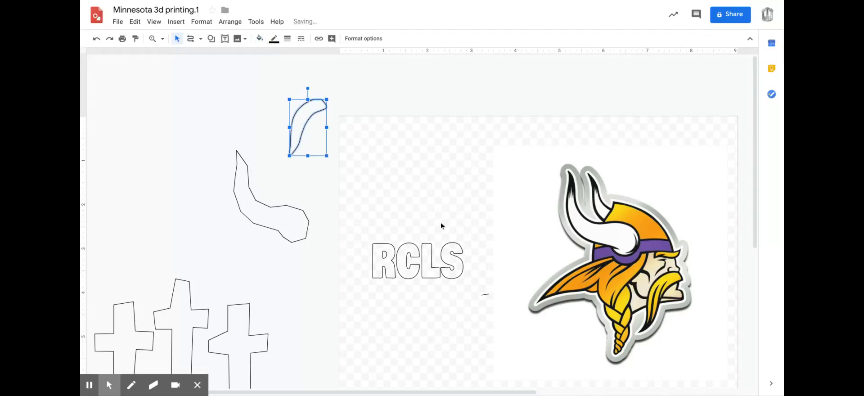
pyautogui.click(185, 153)
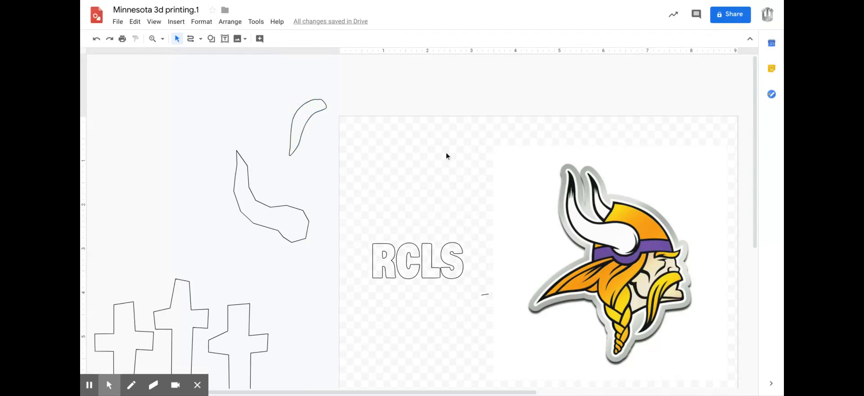
# Move the horn outline onto the page above the RCLS lettering, and the Viking logo off it, above and left of the three-cross outline.
pyautogui.scroll(-1, 447, 153)
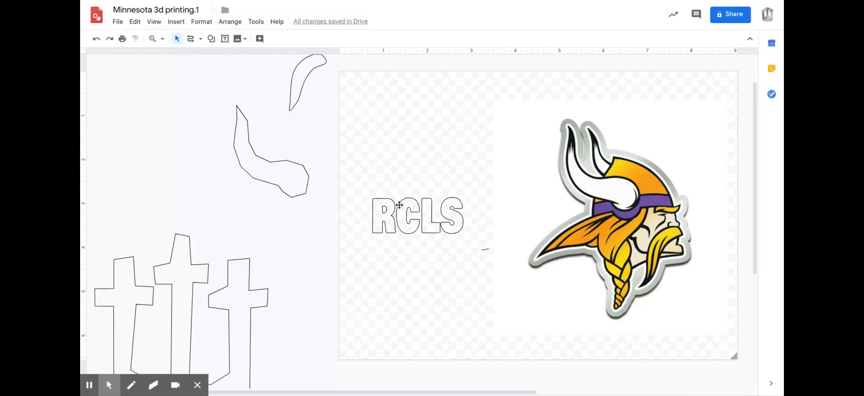
pyautogui.moveTo(257, 169); pyautogui.dragTo(415, 154)
pyautogui.moveTo(570, 180); pyautogui.dragTo(123, 139)
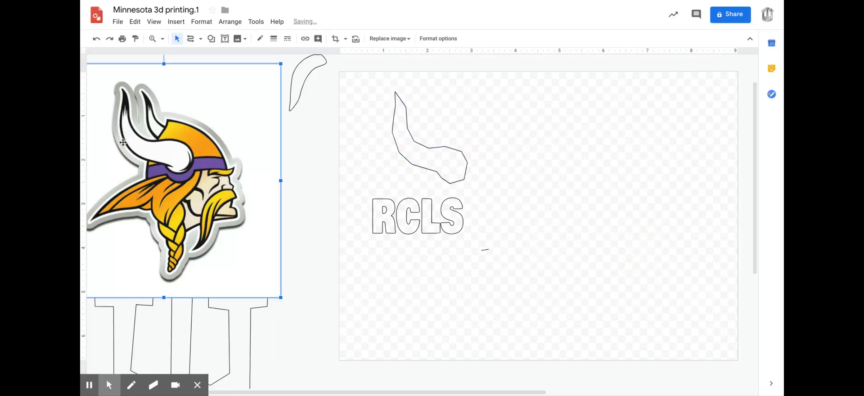
pyautogui.click(162, 39)
pyautogui.click(176, 69)
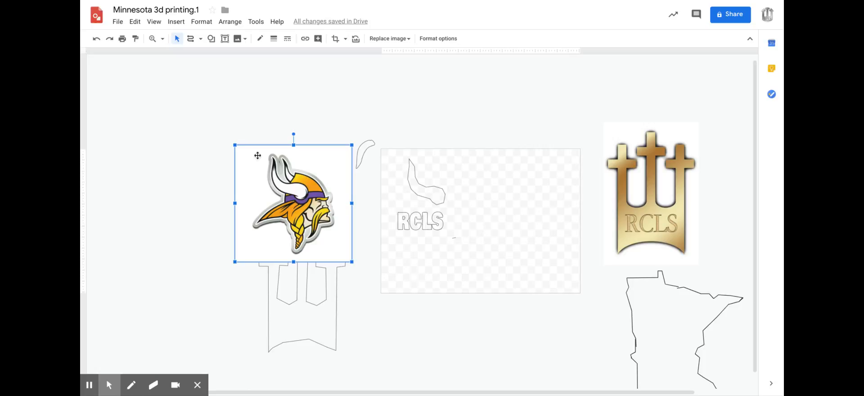
pyautogui.moveTo(265, 171); pyautogui.dragTo(194, 117)
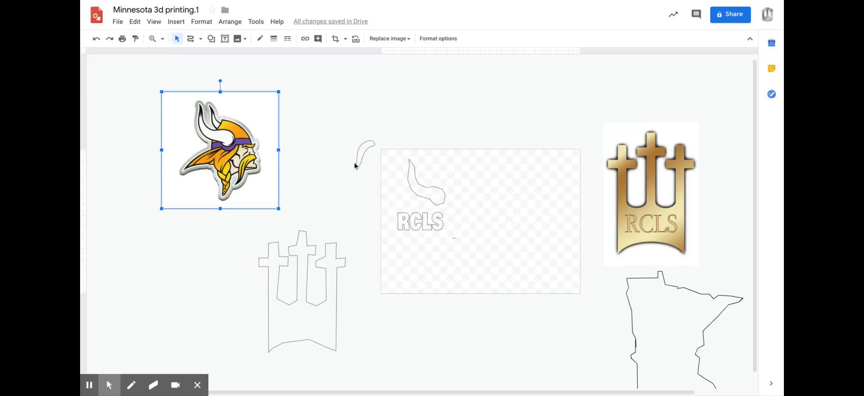
# Bring the moustache outline onto the page, and move the RCLS lettering above the page and the horn outline beside the Viking logo.
pyautogui.moveTo(413, 217); pyautogui.dragTo(374, 102)
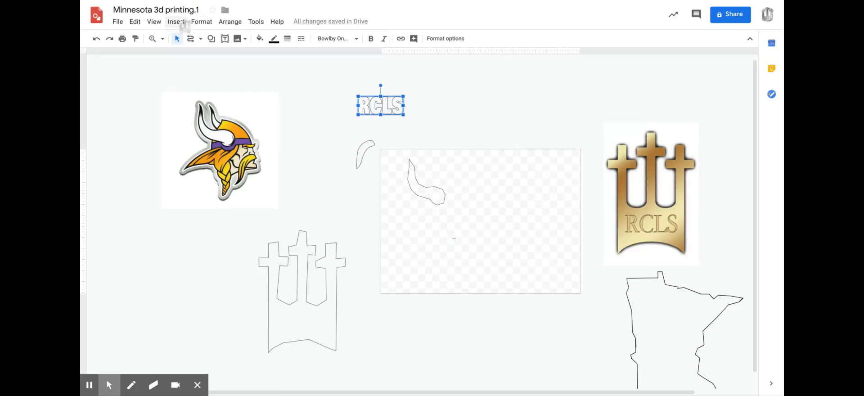
pyautogui.moveTo(359, 158); pyautogui.dragTo(507, 232)
pyautogui.moveTo(436, 196); pyautogui.dragTo(335, 171)
pyautogui.click(514, 222)
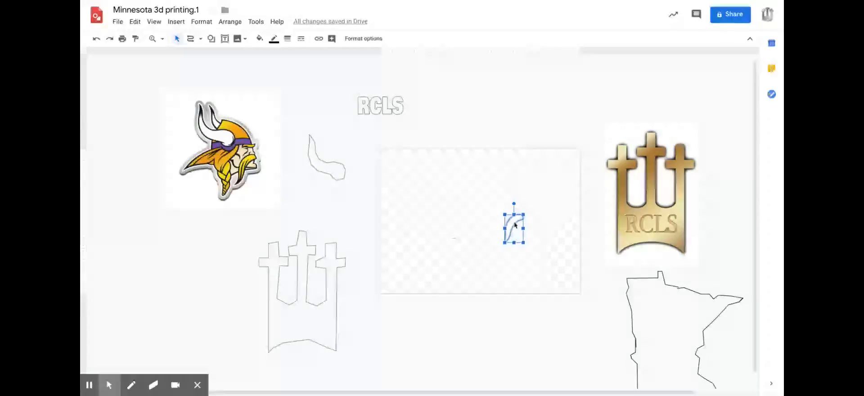
pyautogui.click(496, 108)
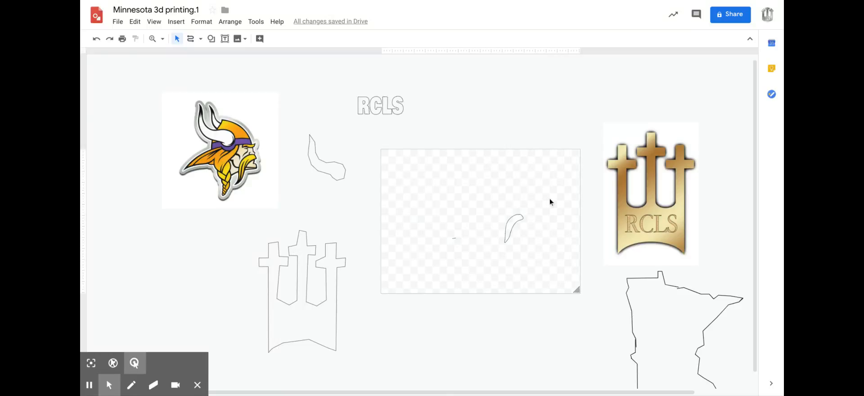
# Shift the Viking logo slightly toward the horn outline and back again.
pyautogui.click(641, 212)
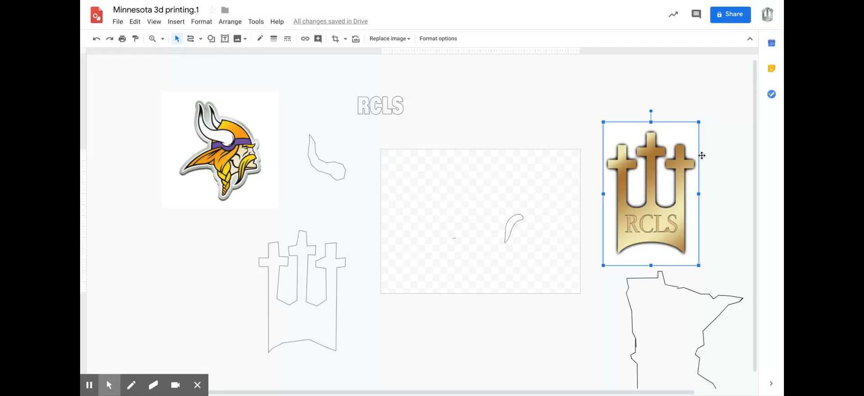
pyautogui.click(556, 109)
pyautogui.moveTo(224, 145); pyautogui.dragTo(238, 155)
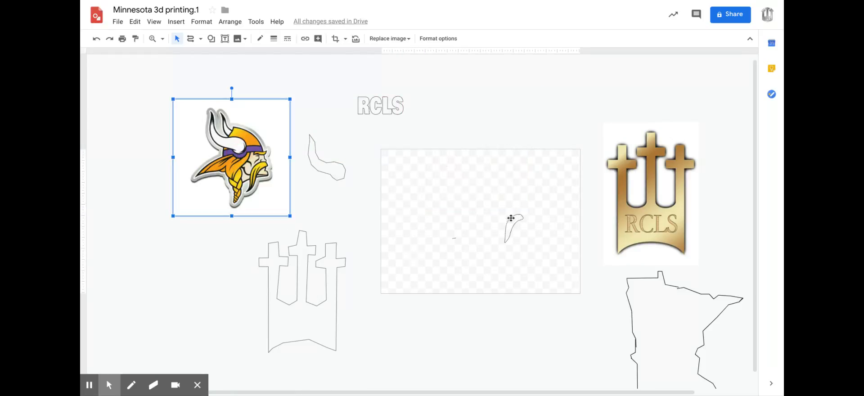
pyautogui.click(420, 166)
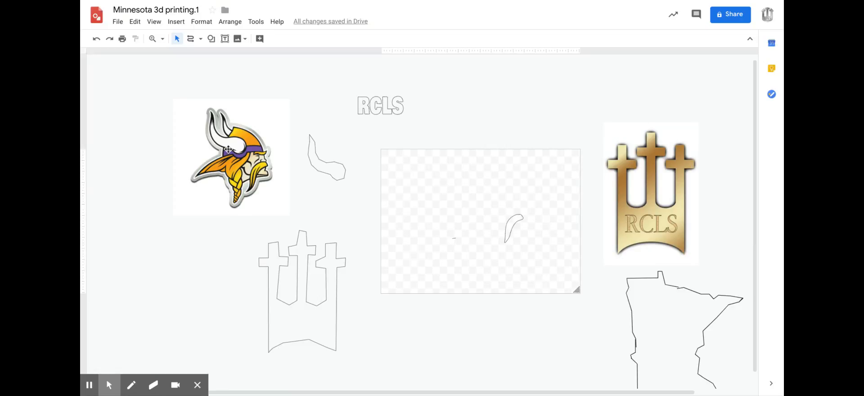
pyautogui.moveTo(278, 160); pyautogui.dragTo(207, 143)
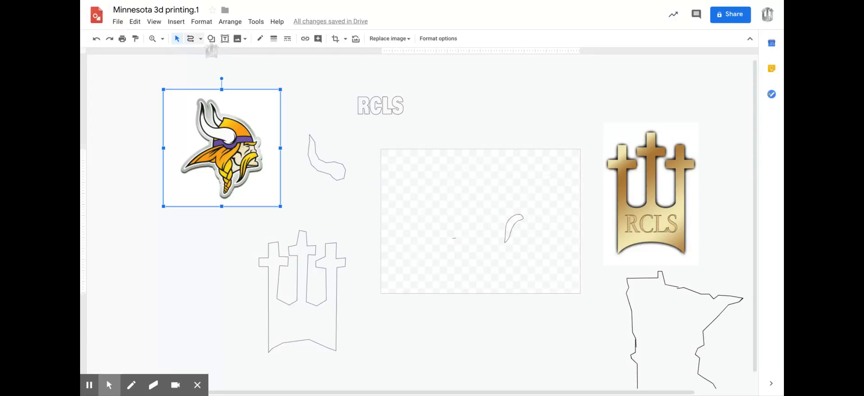
pyautogui.click(200, 38)
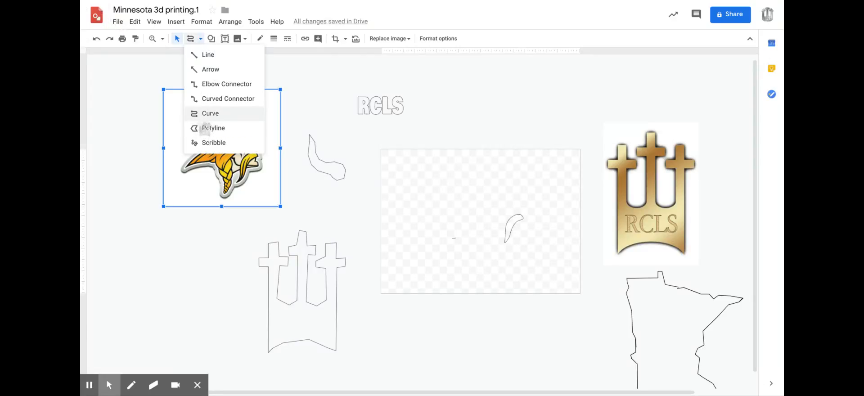